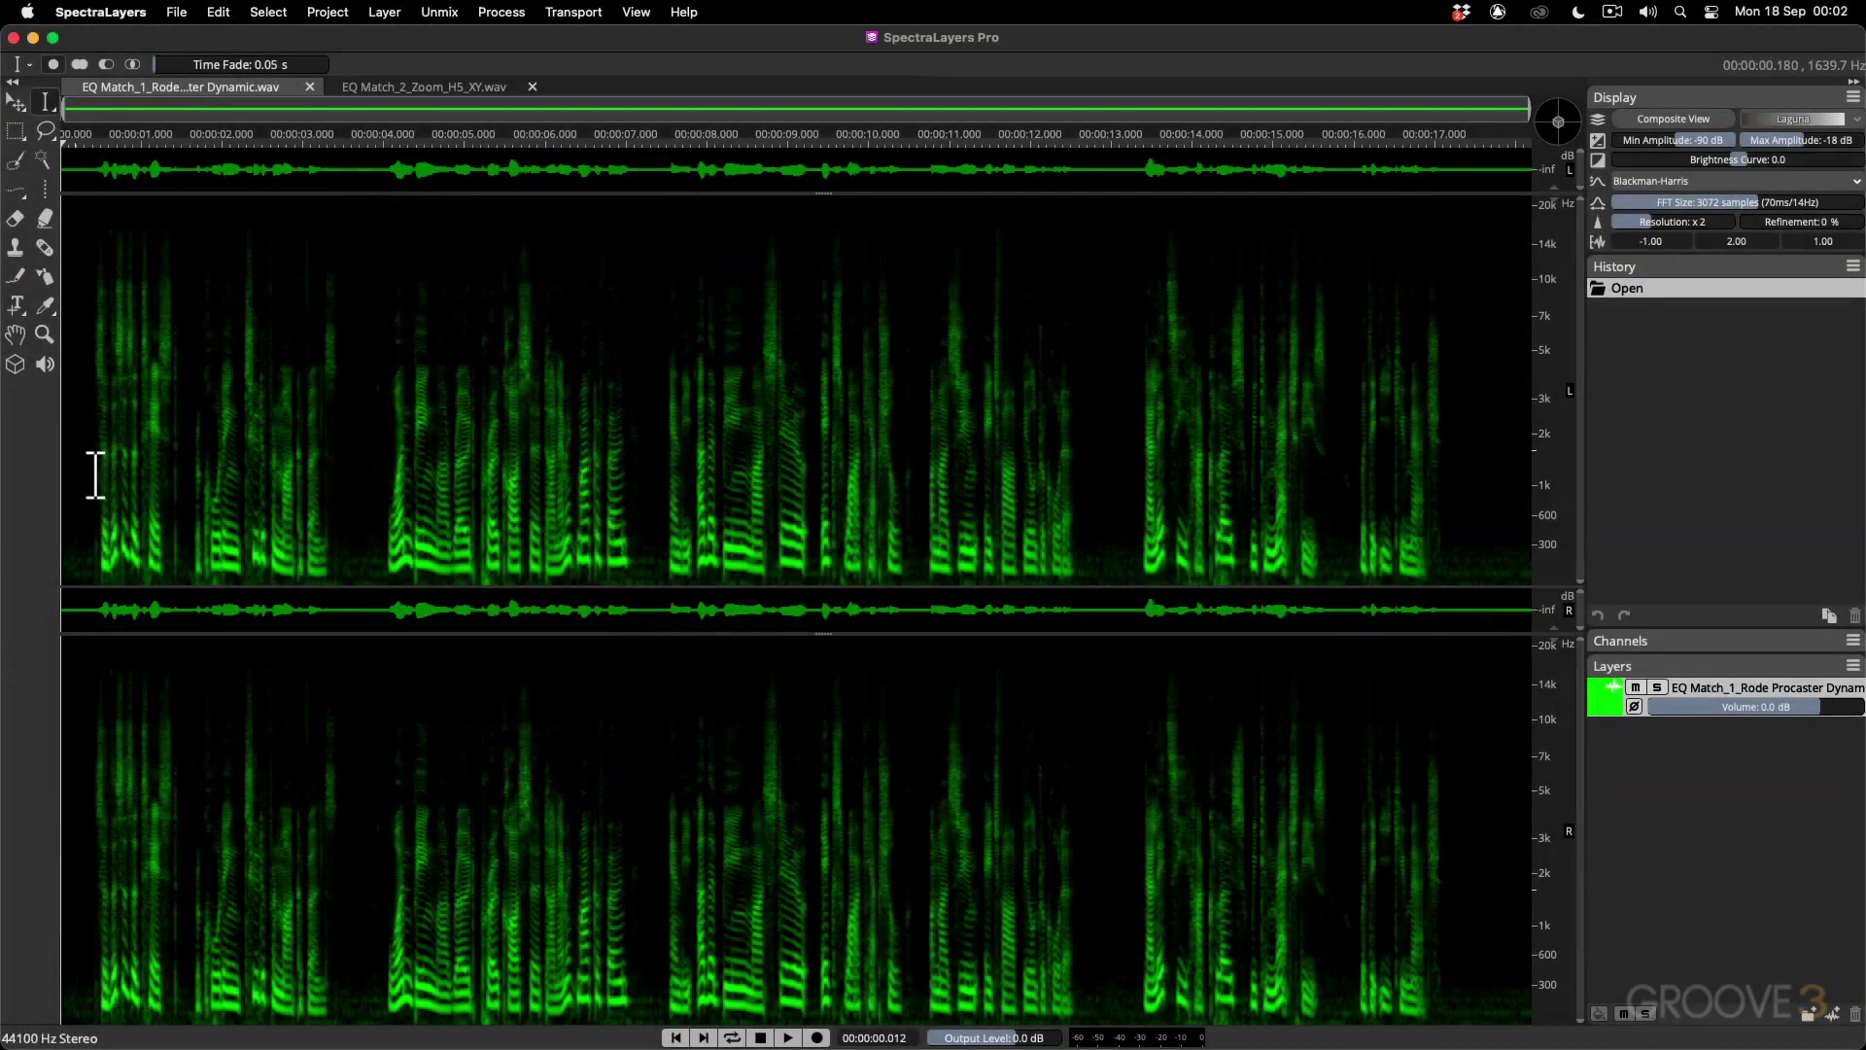
# Look over the Process menu and both recording tabs, ending on the Rode Procaster recording.
pyautogui.click(498, 11)
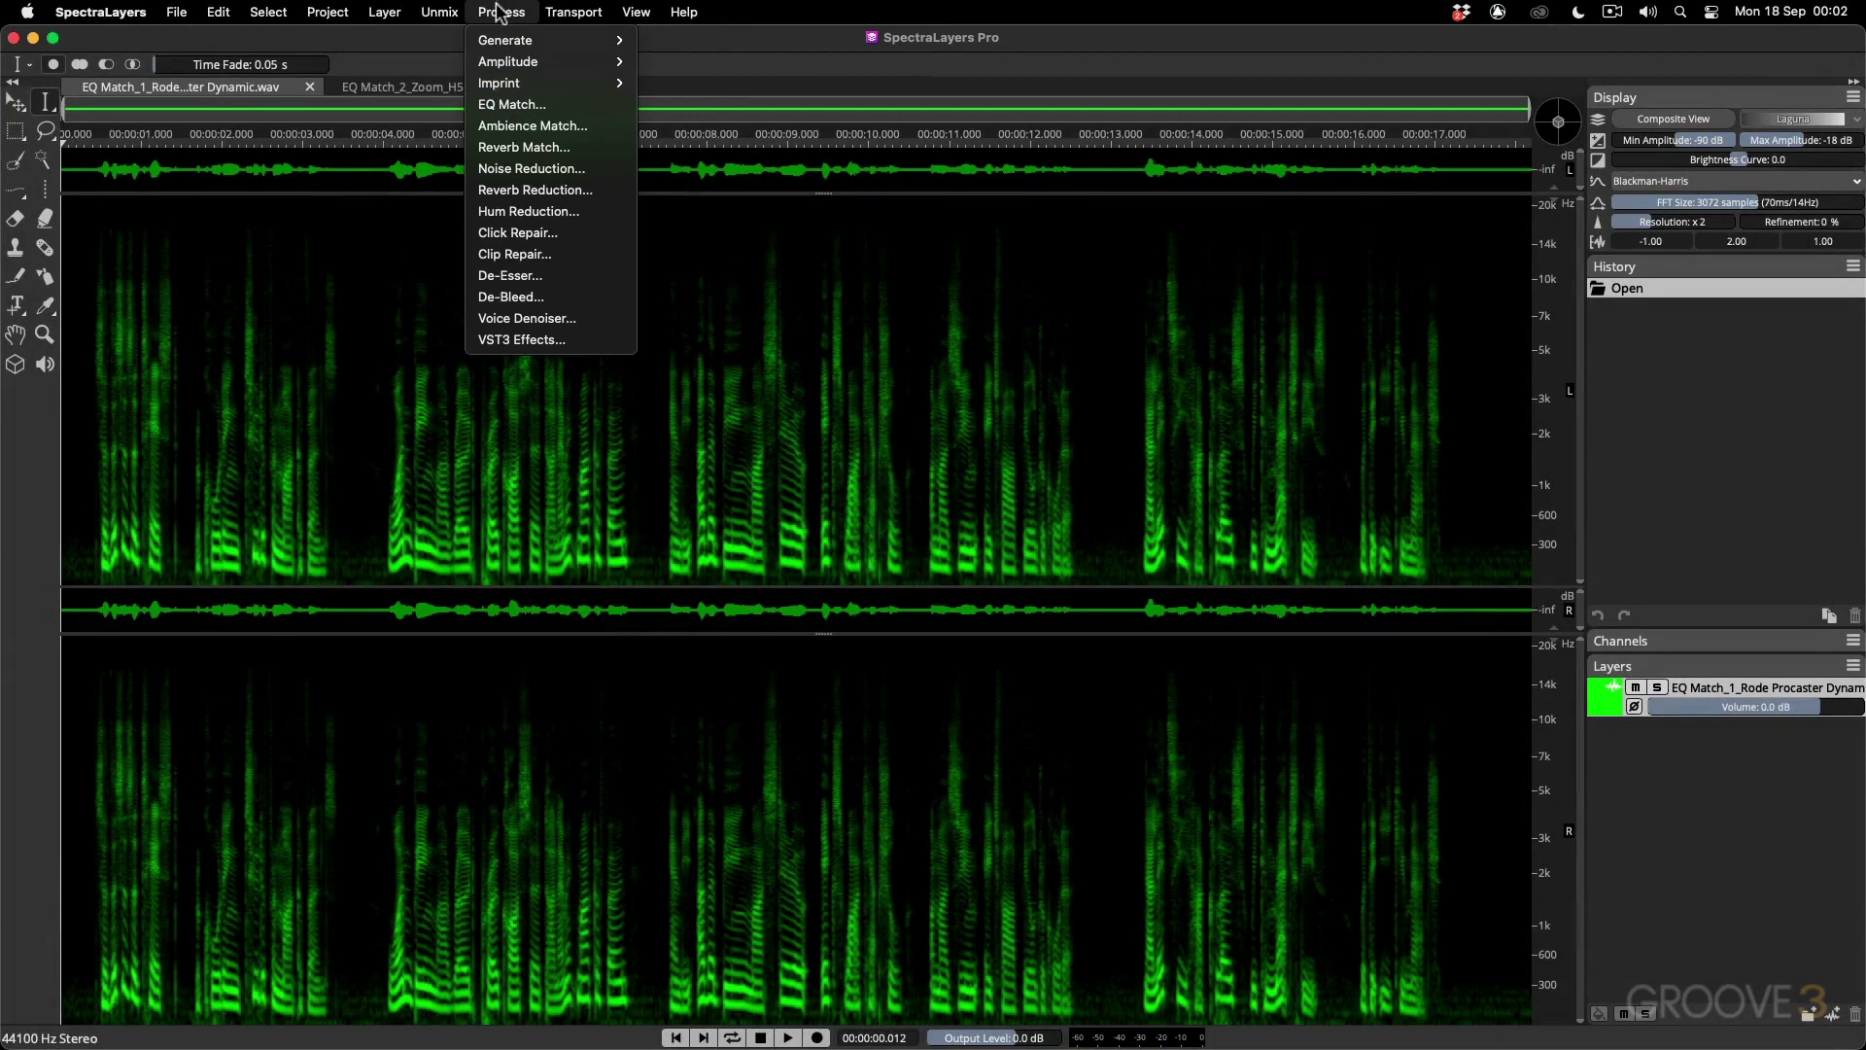
pyautogui.click(186, 352)
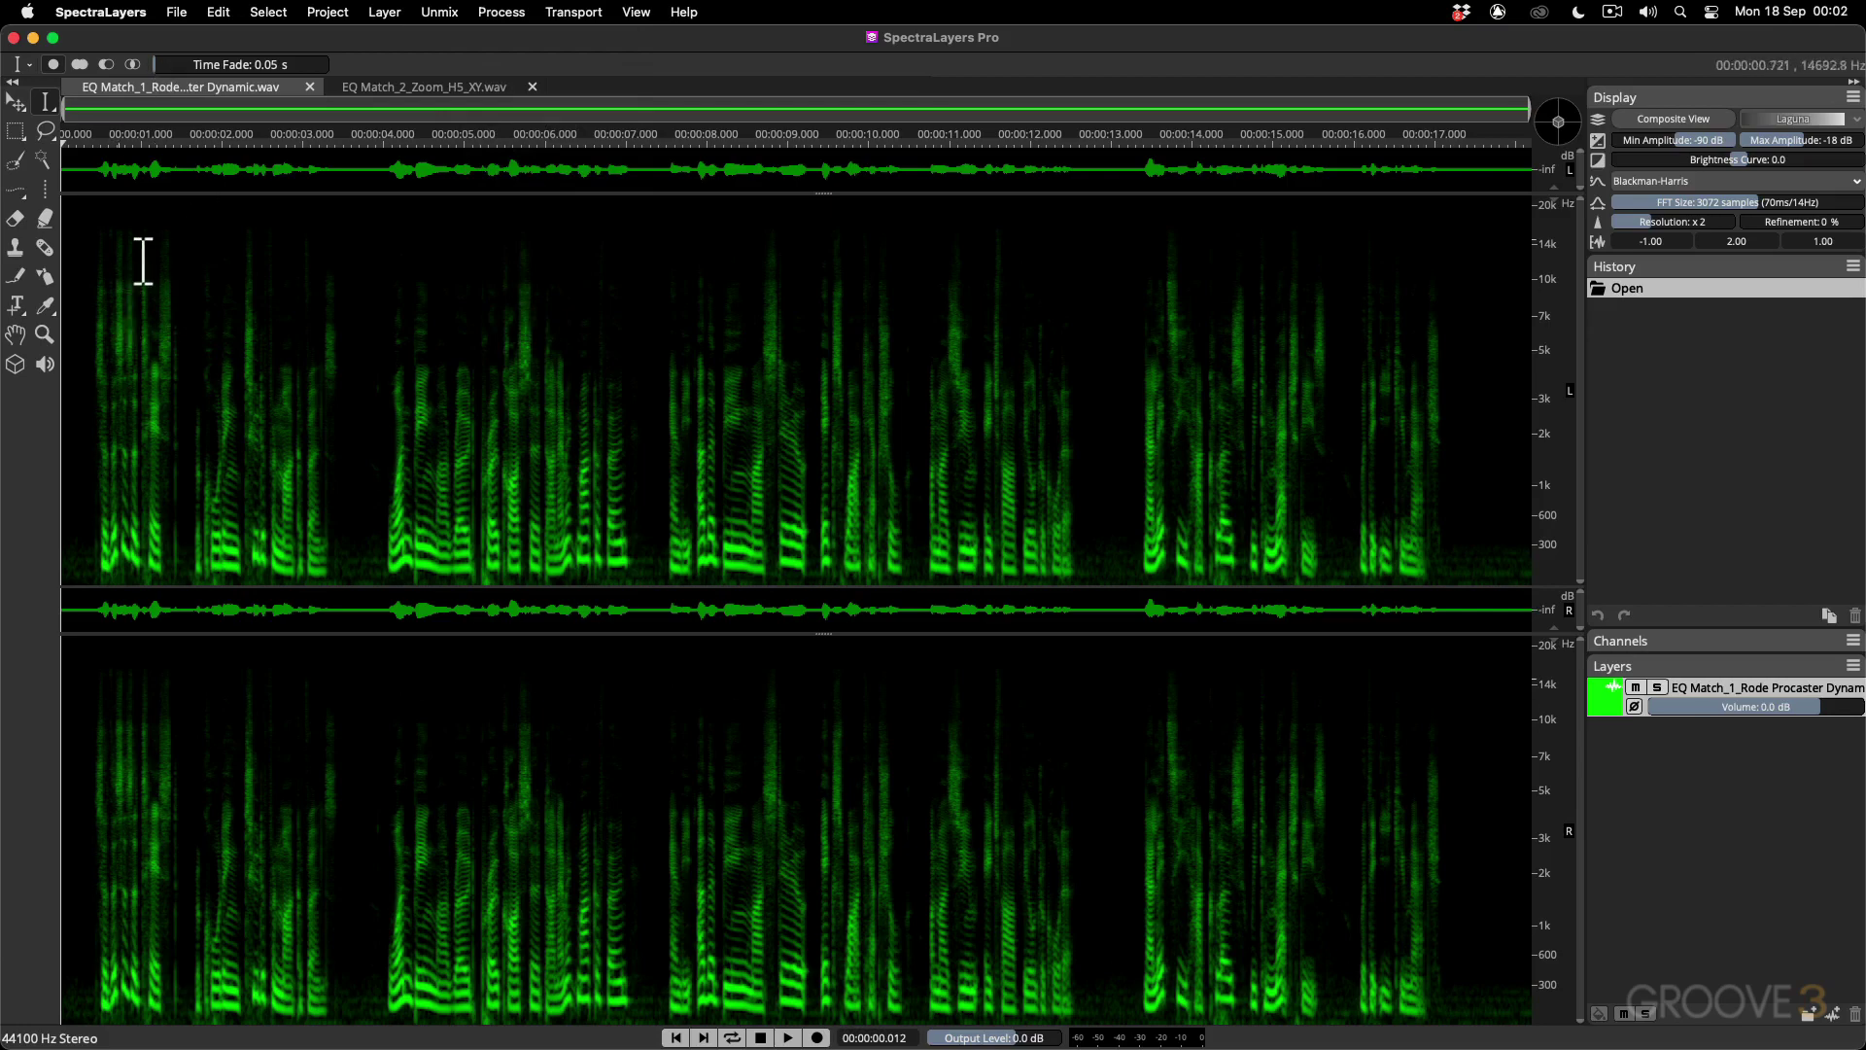
pyautogui.click(430, 87)
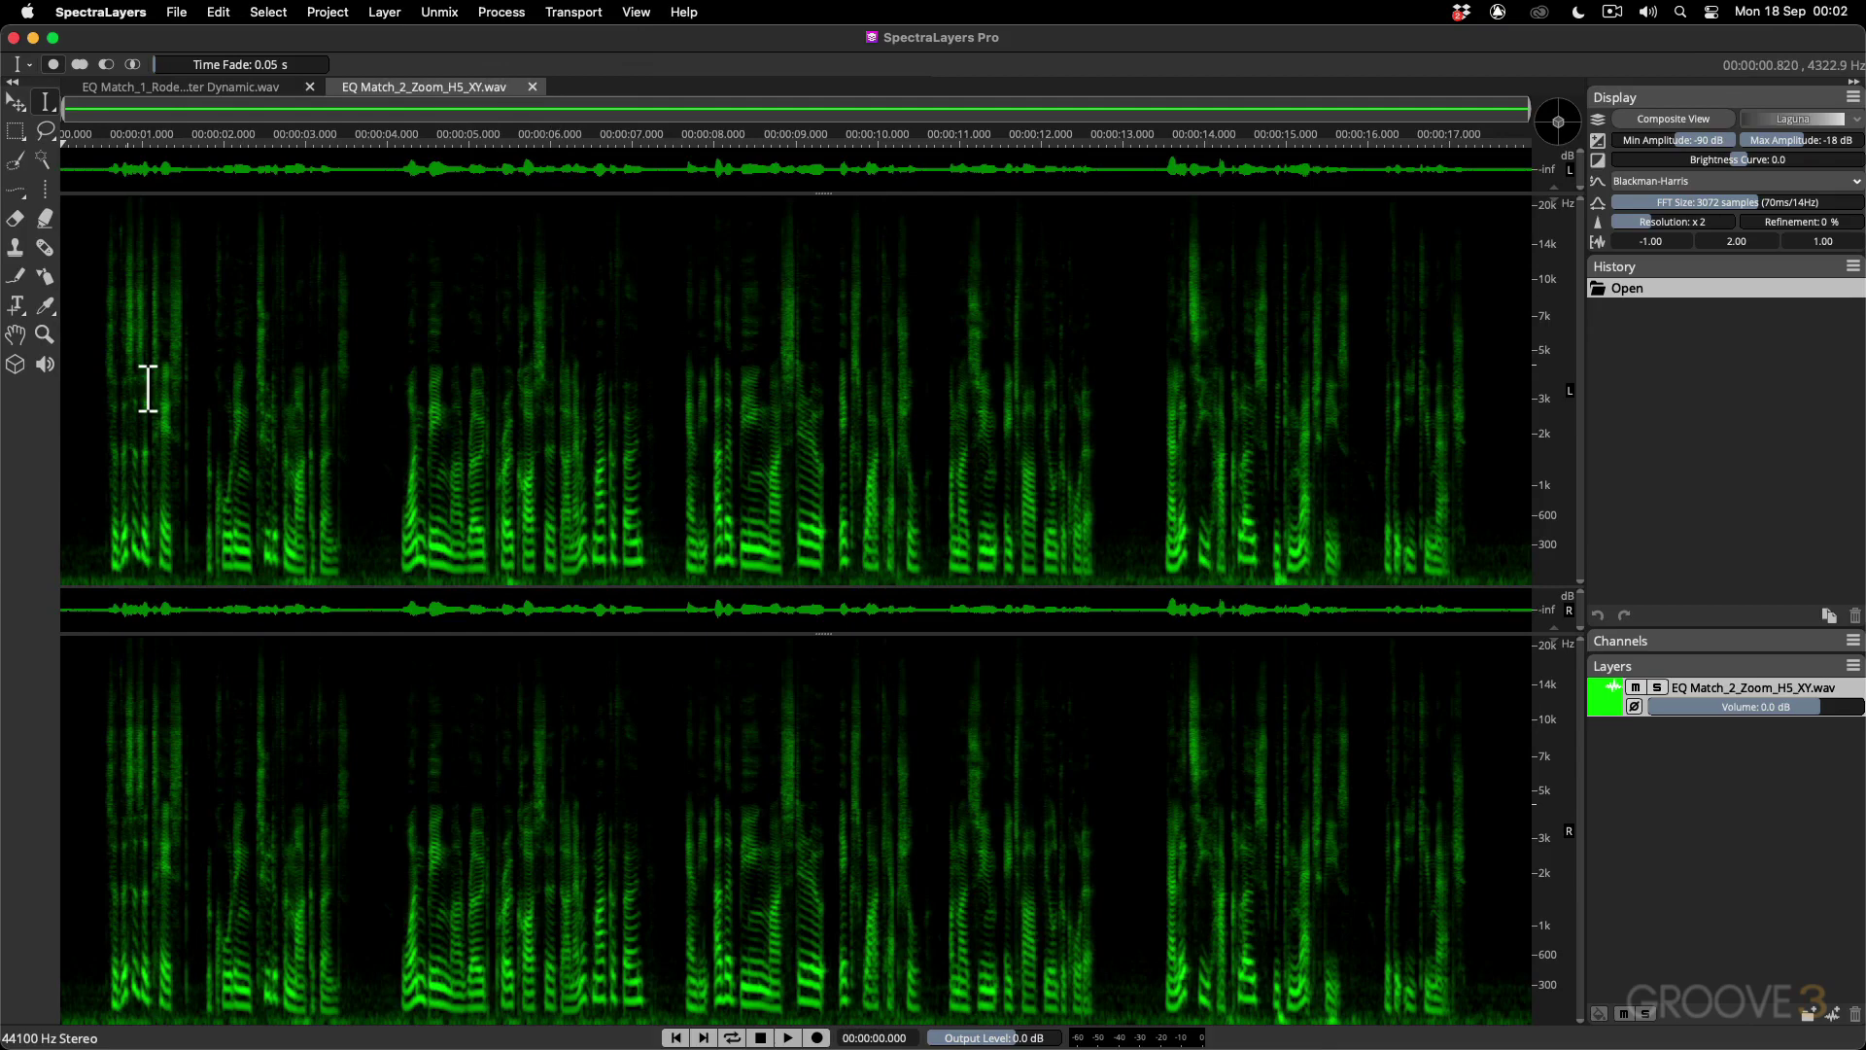
pyautogui.click(143, 86)
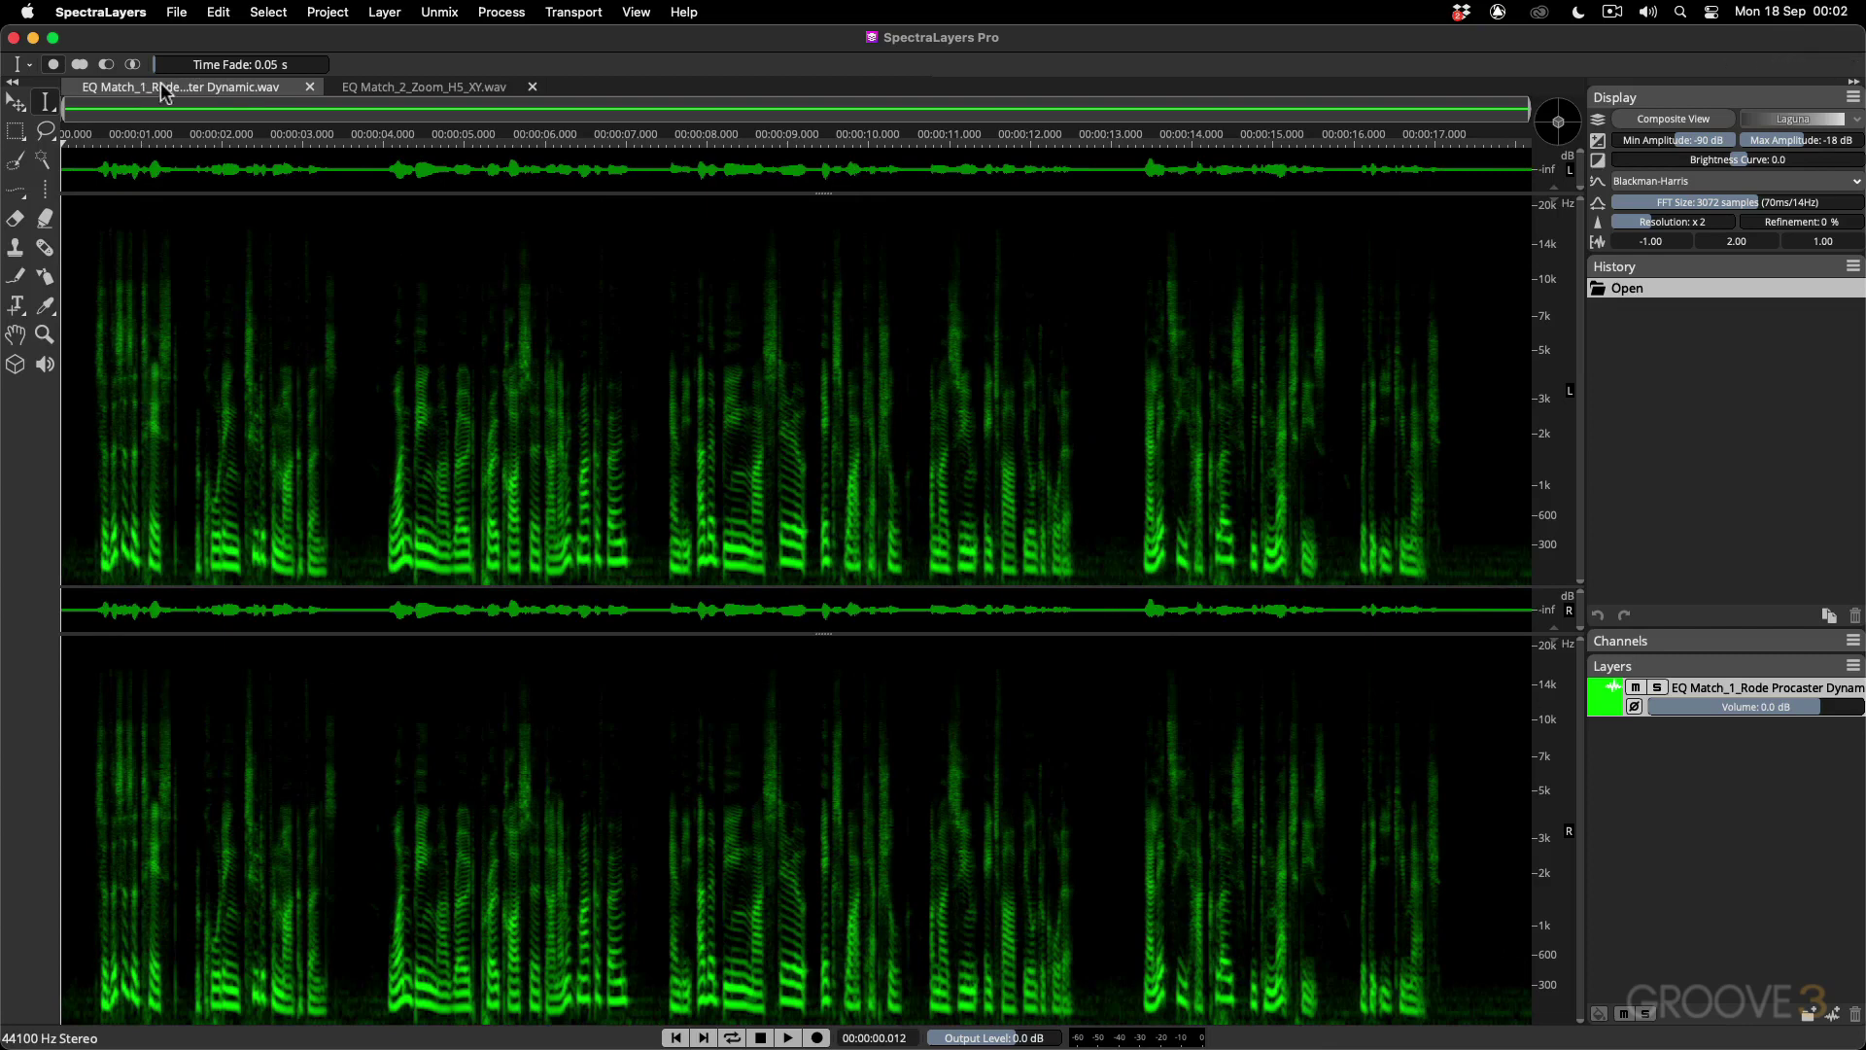
# Play the Rode Procaster recording, then play the Zoom H5 XY recording from near the start.
pyautogui.press('space')
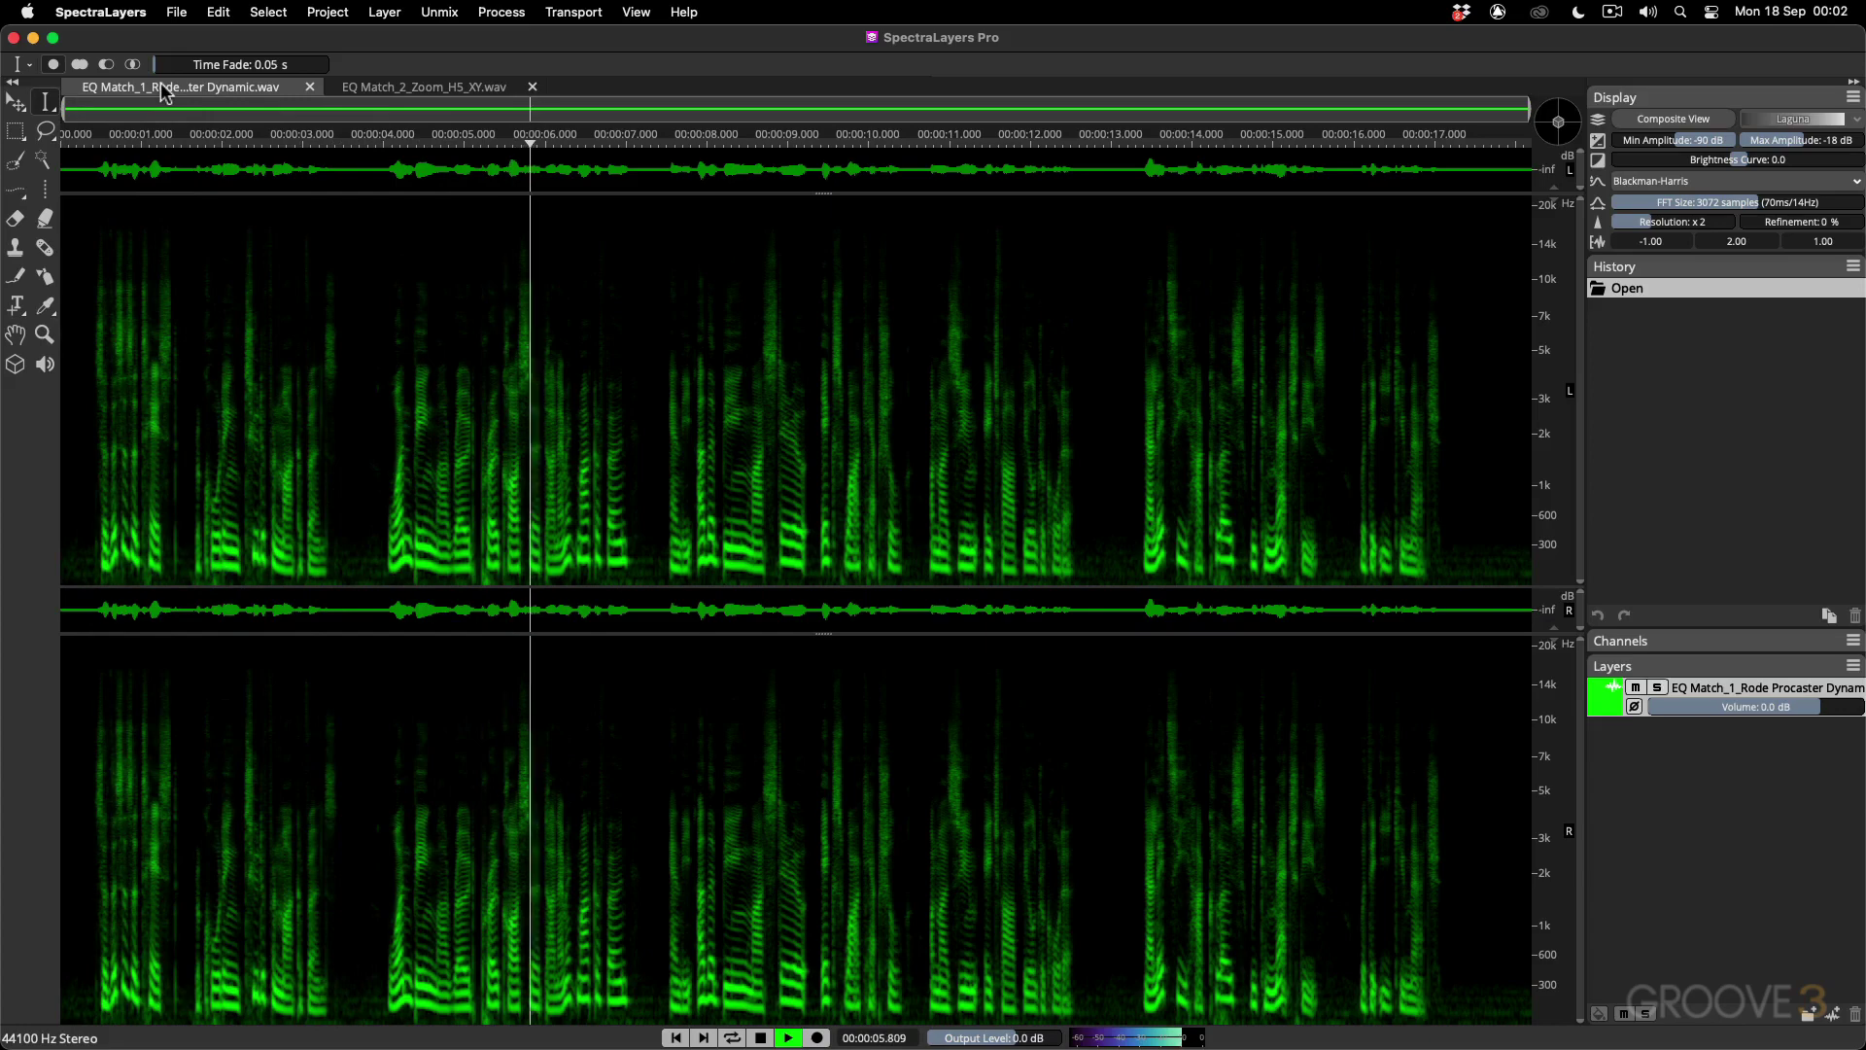
pyautogui.press('space')
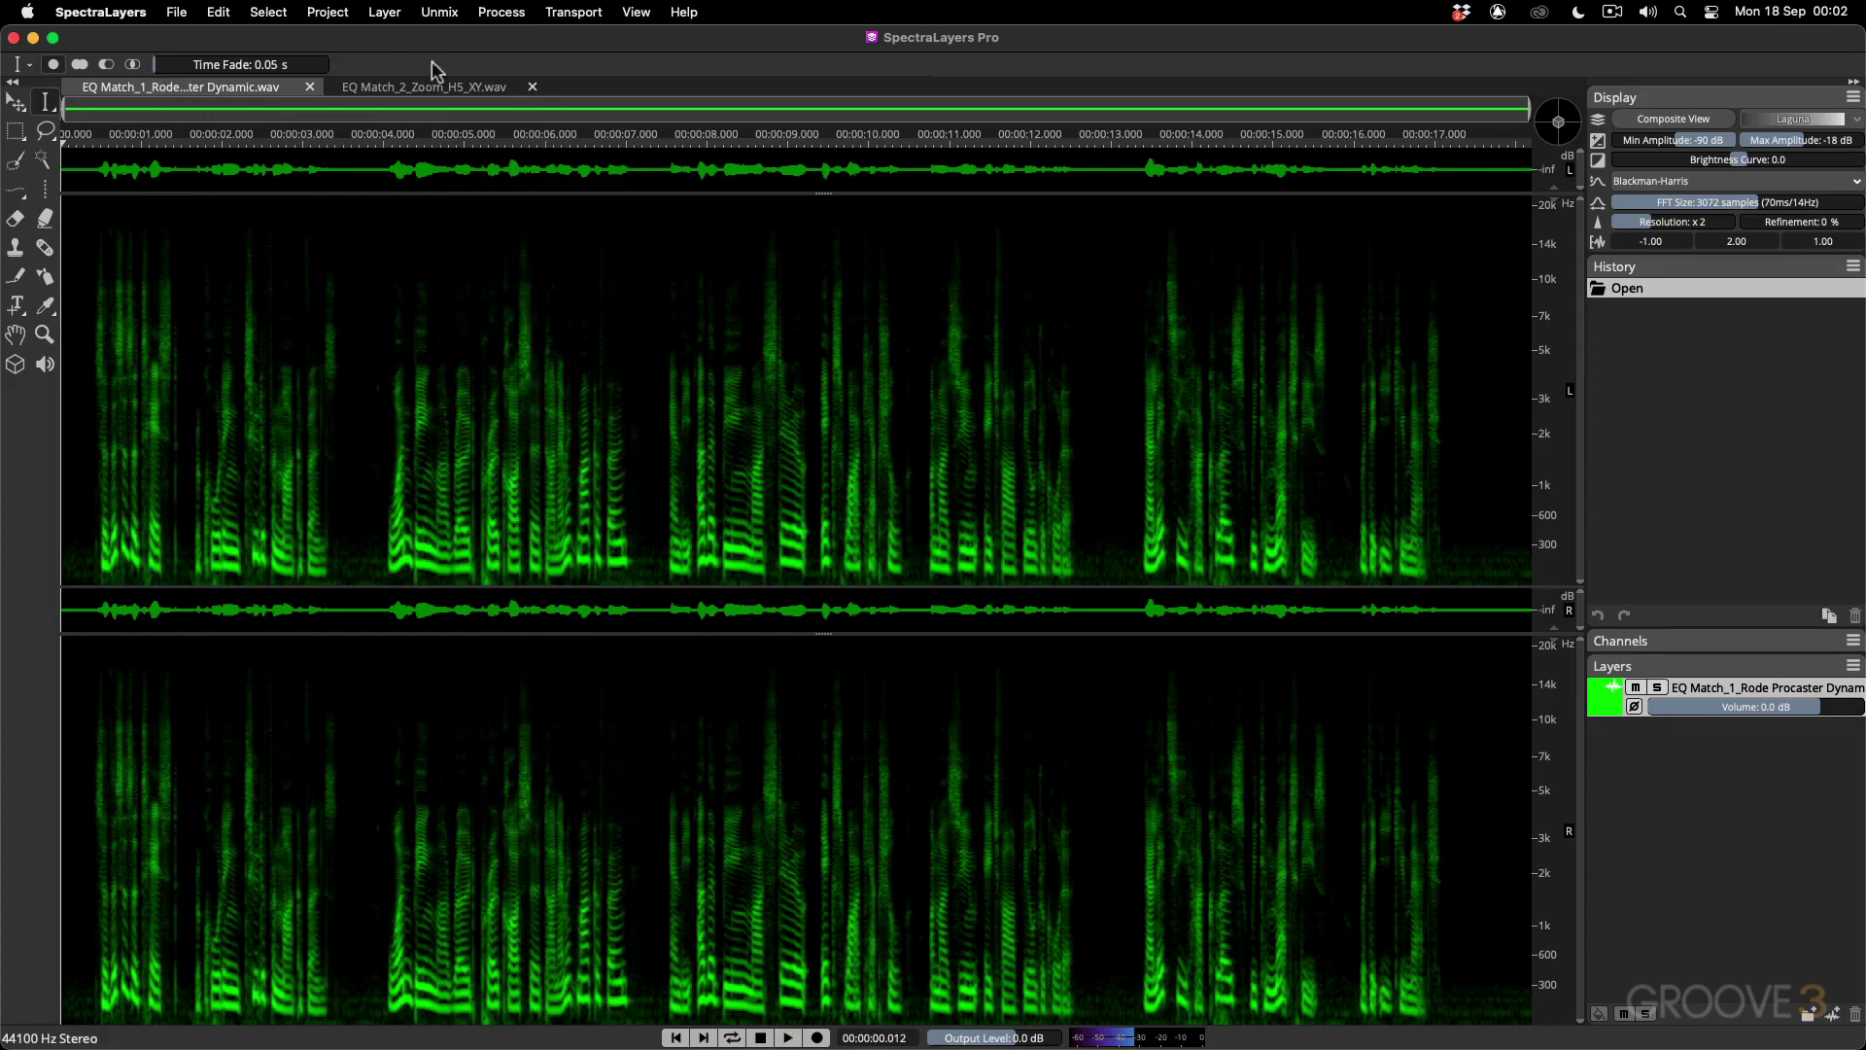
pyautogui.click(428, 86)
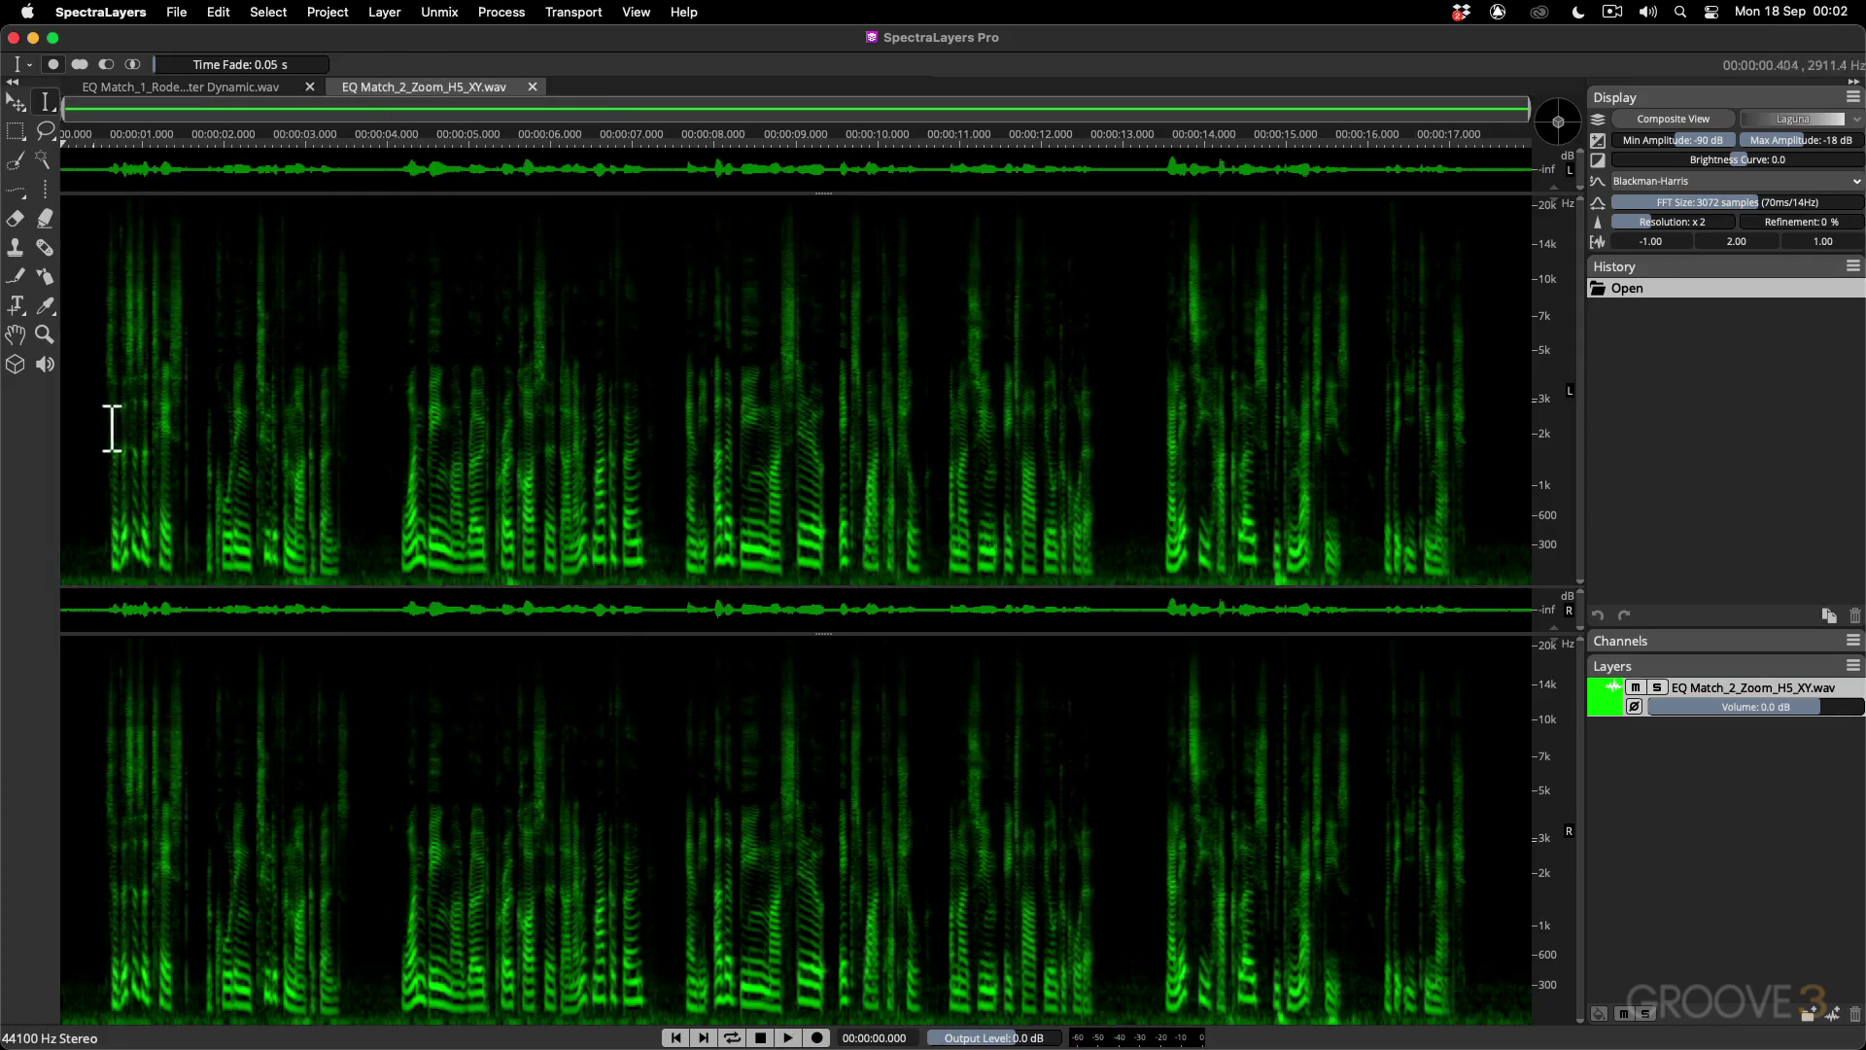
pyautogui.click(85, 443)
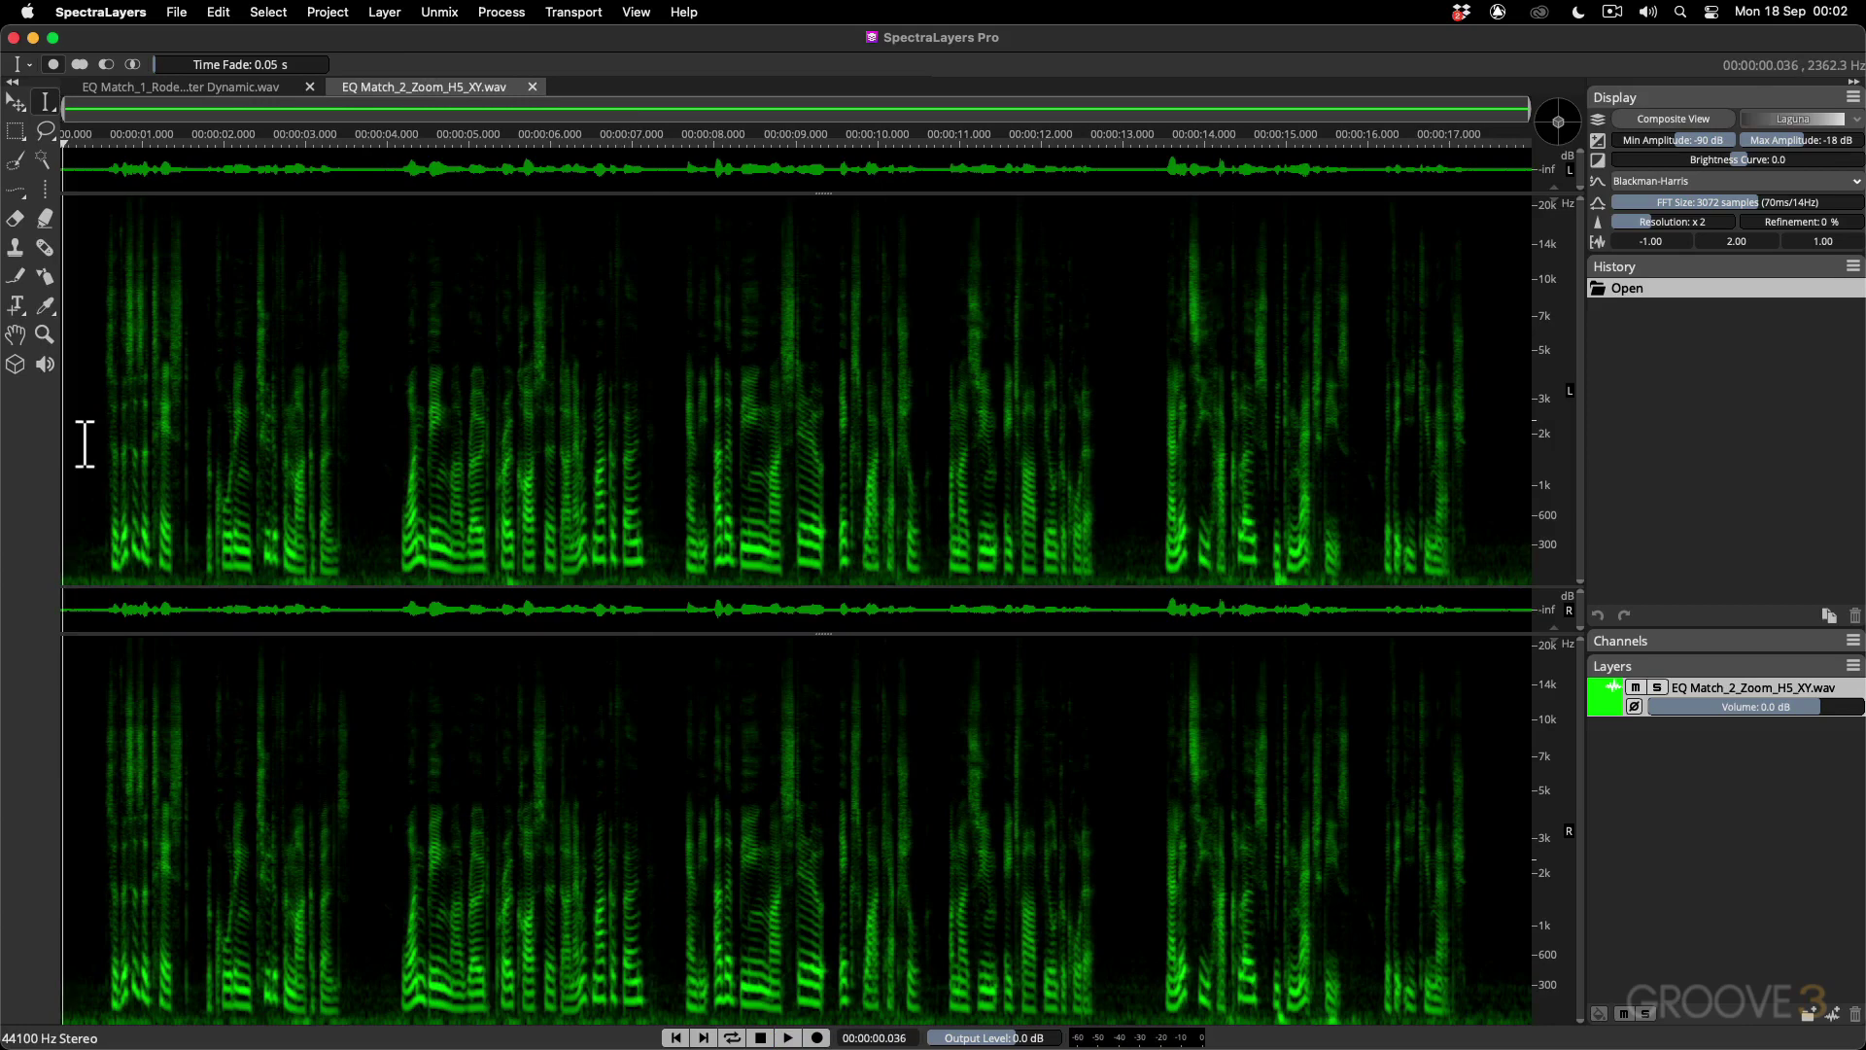
pyautogui.press('space')
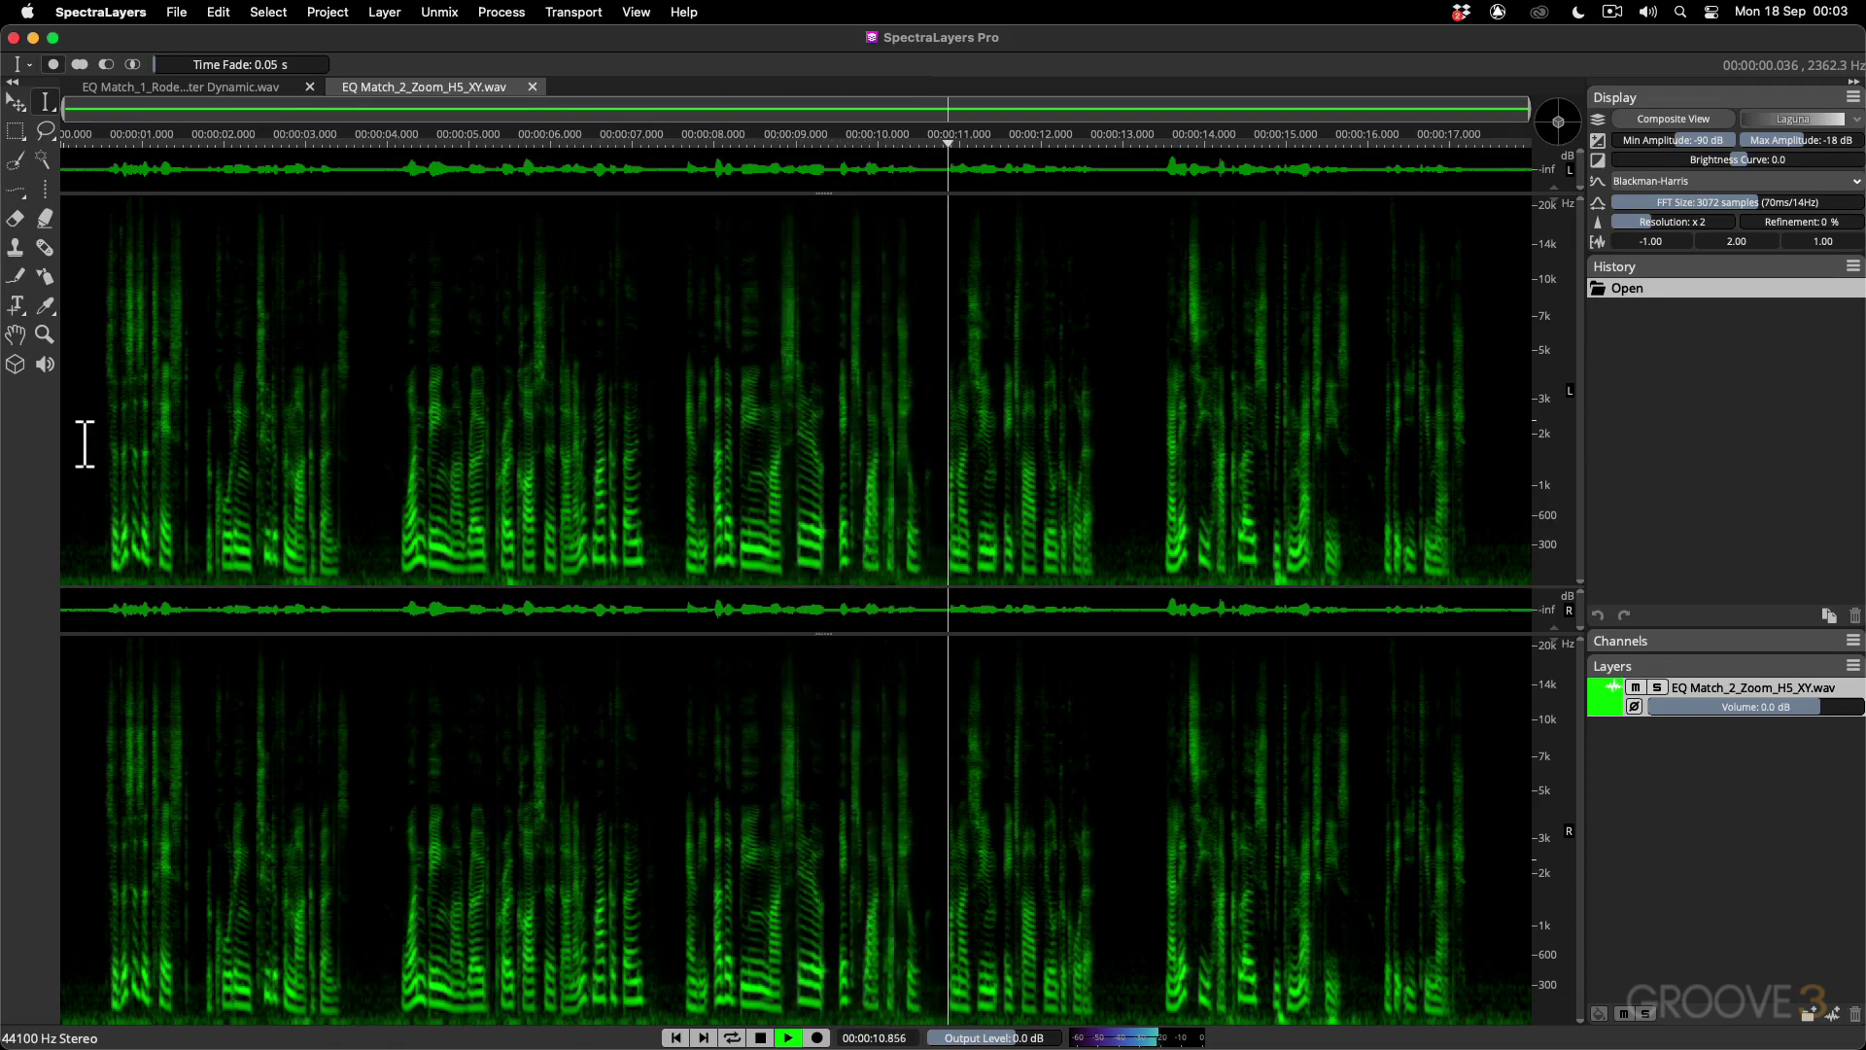
pyautogui.press('space')
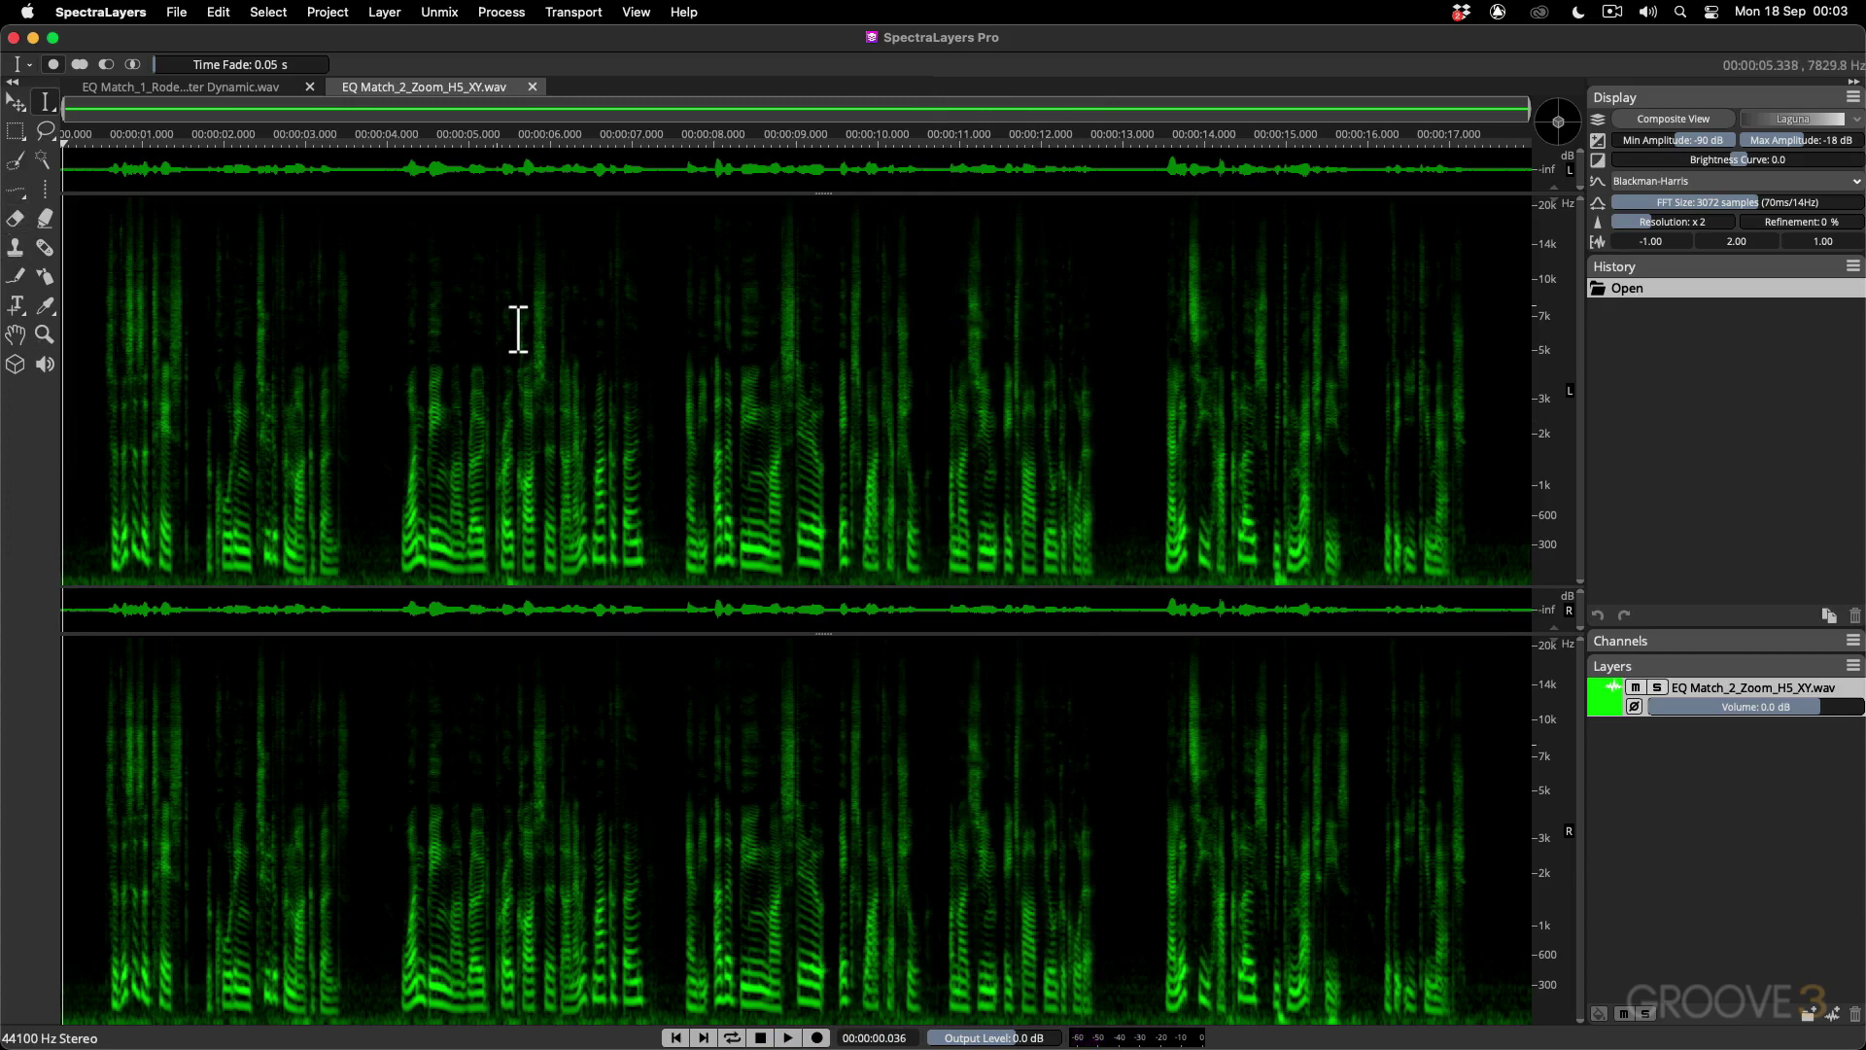
# Play the Rode Procaster and the Zoom H5 XY recordings back to back to compare them.
pyautogui.click(194, 86)
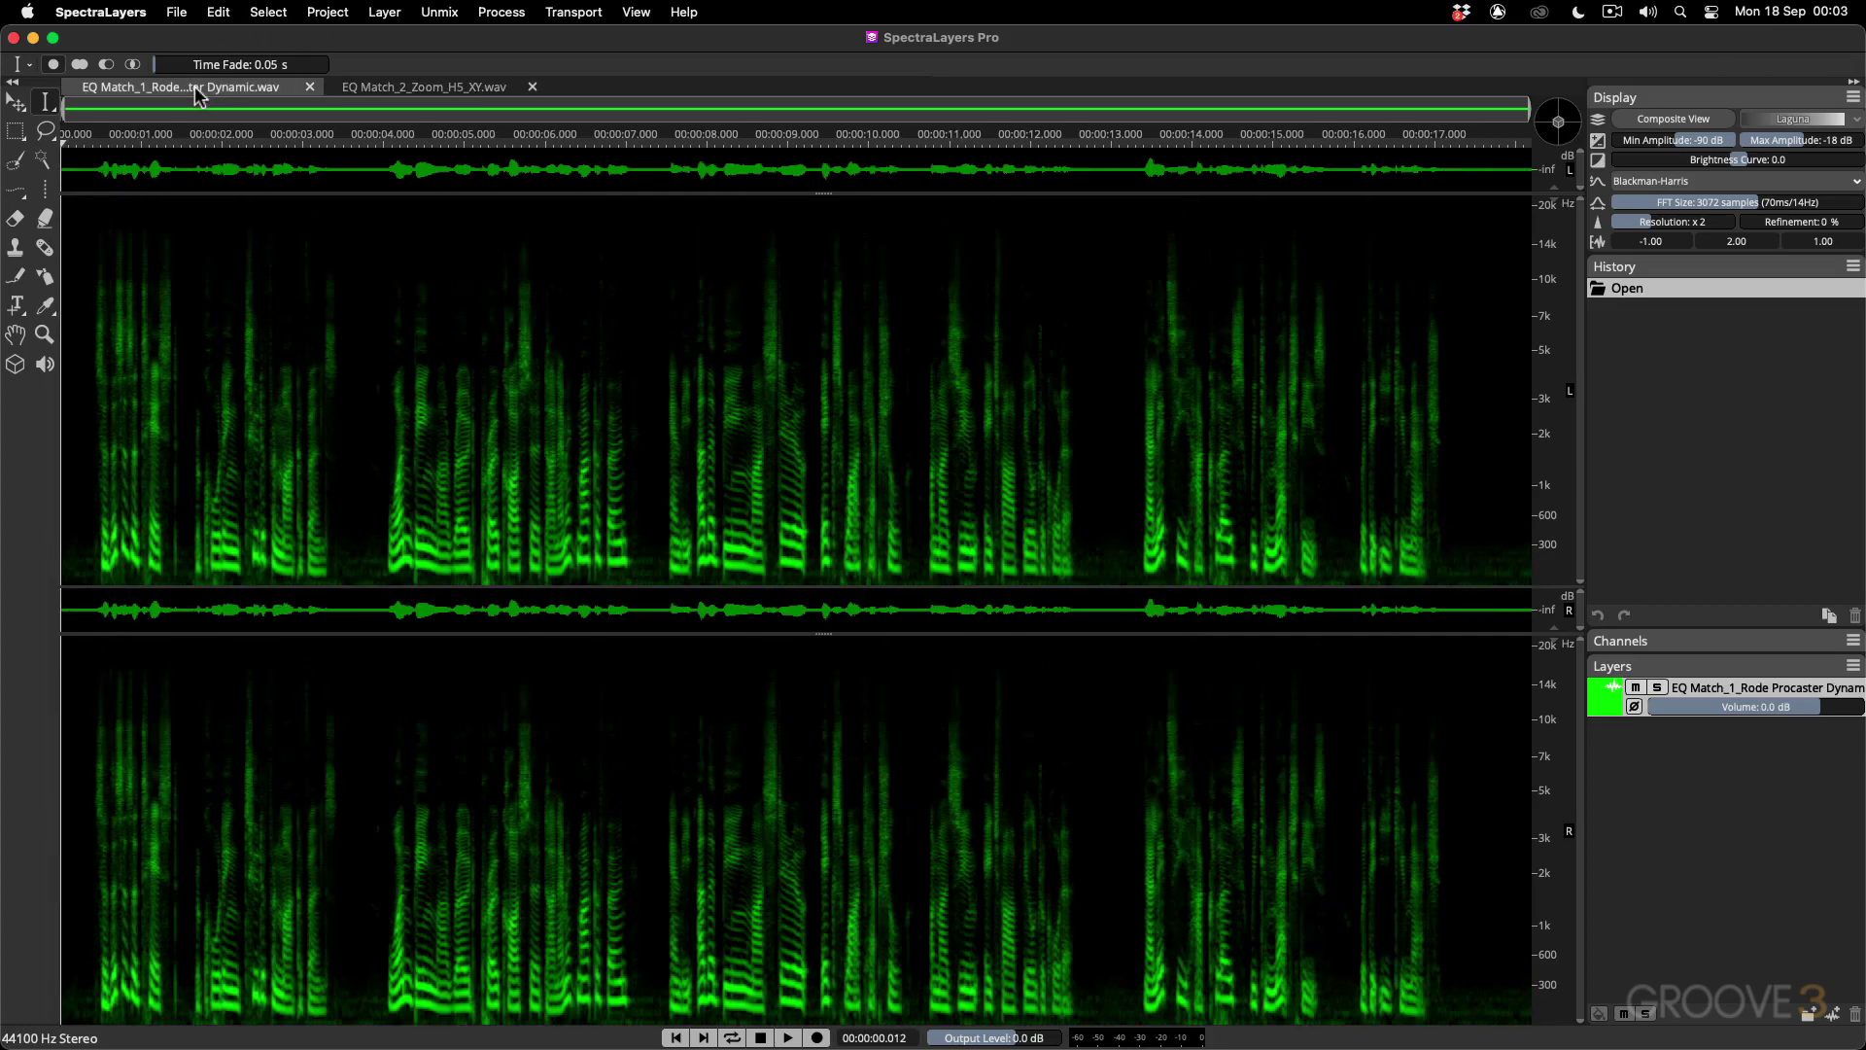
pyautogui.press('space')
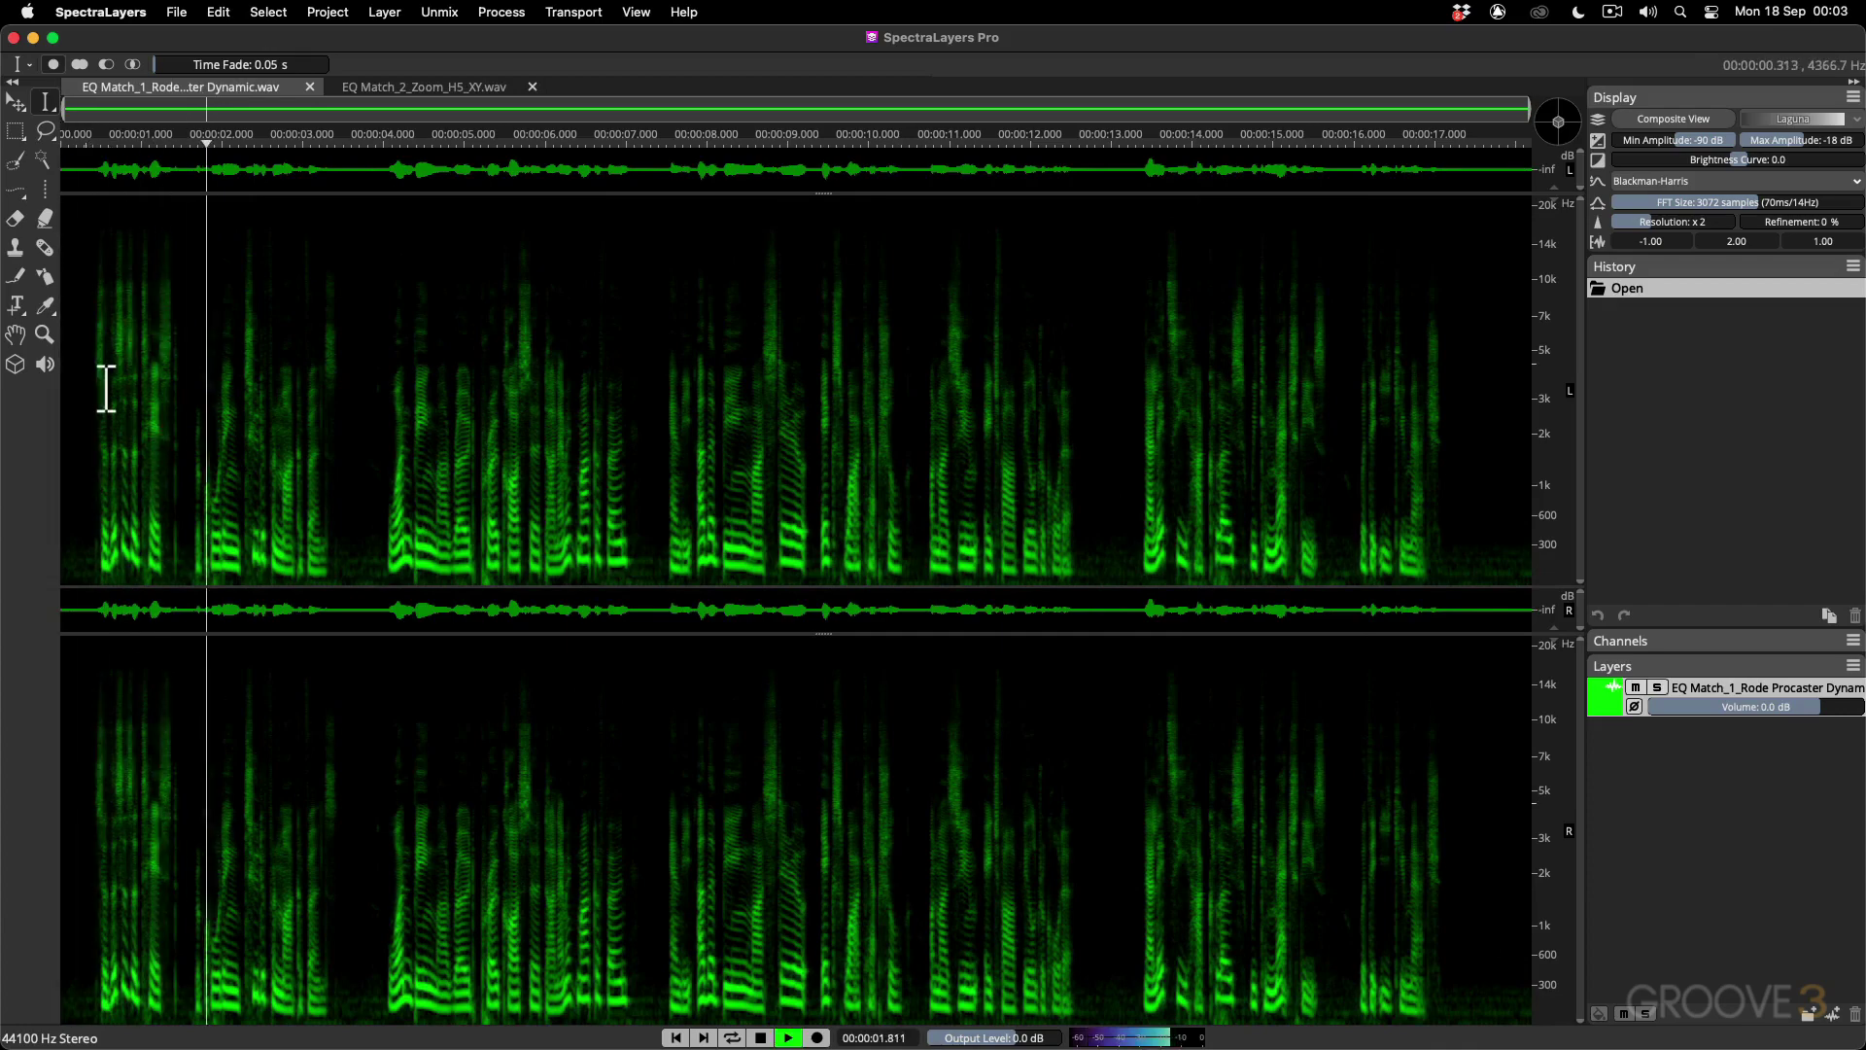
pyautogui.press('space')
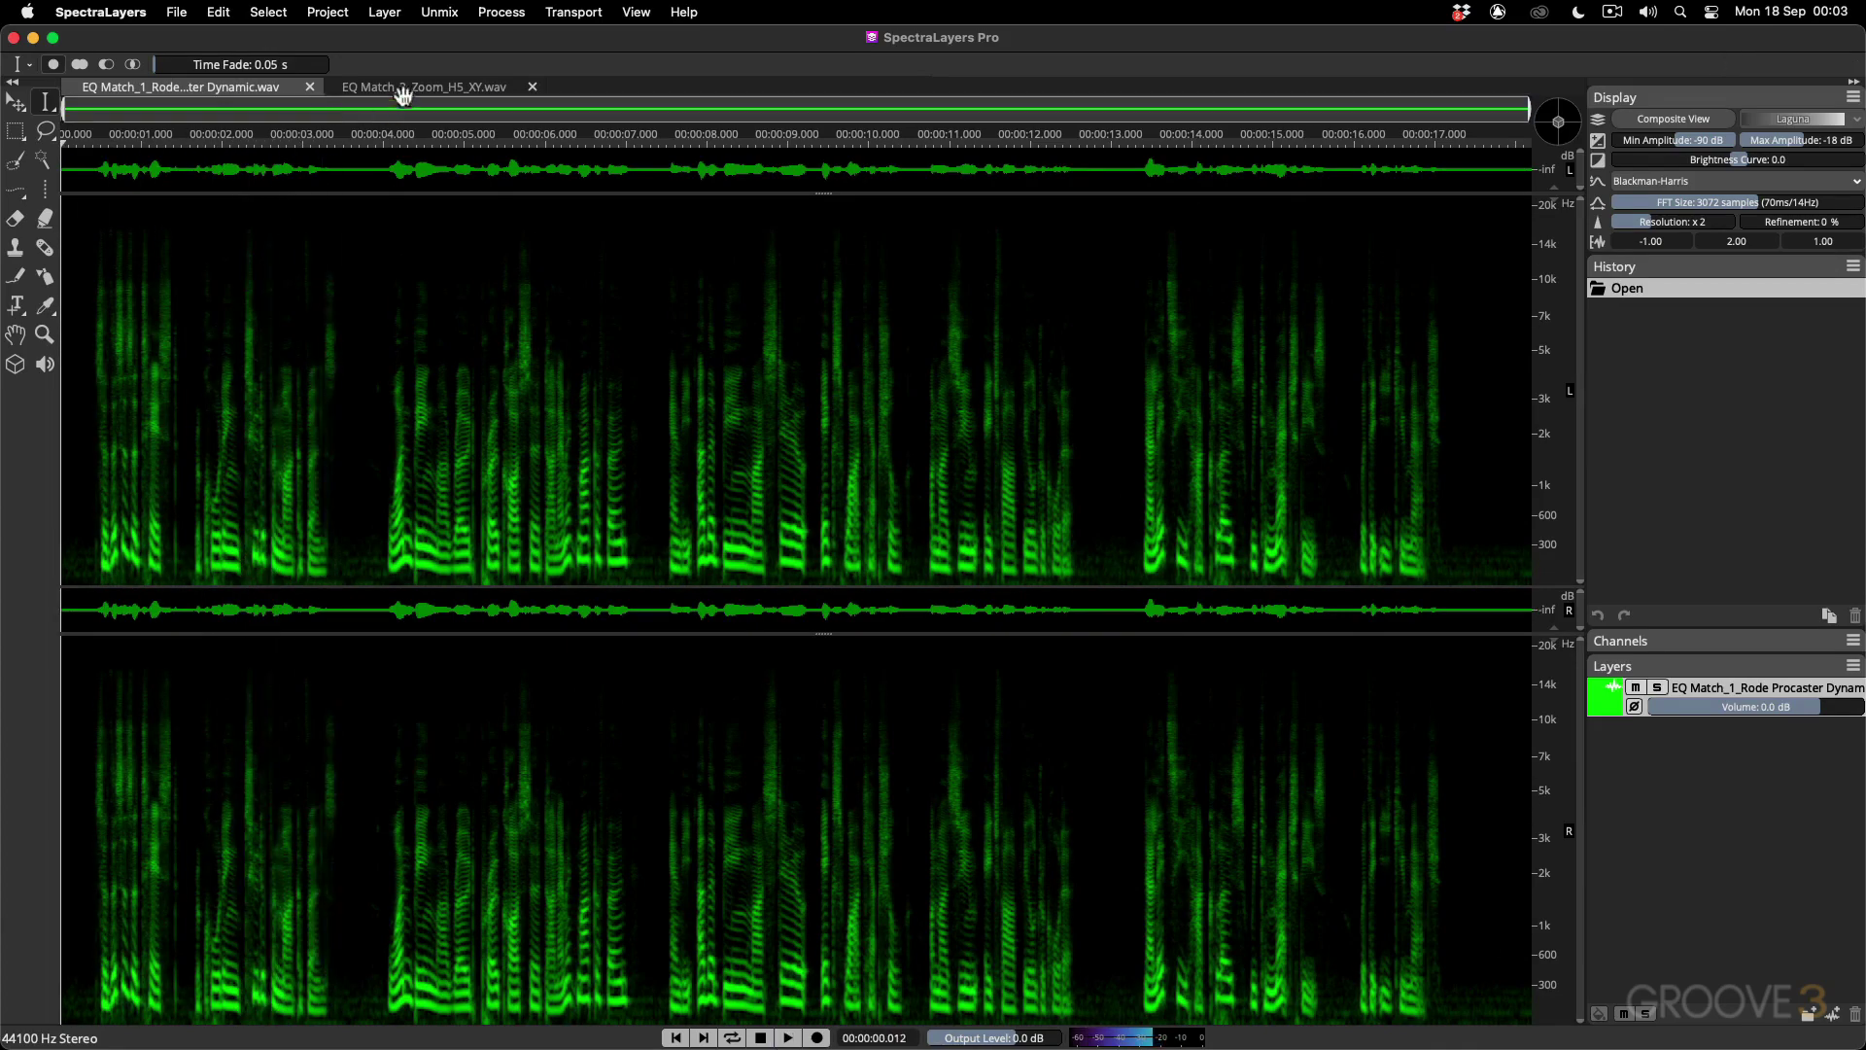
pyautogui.click(405, 90)
pyautogui.press('space')
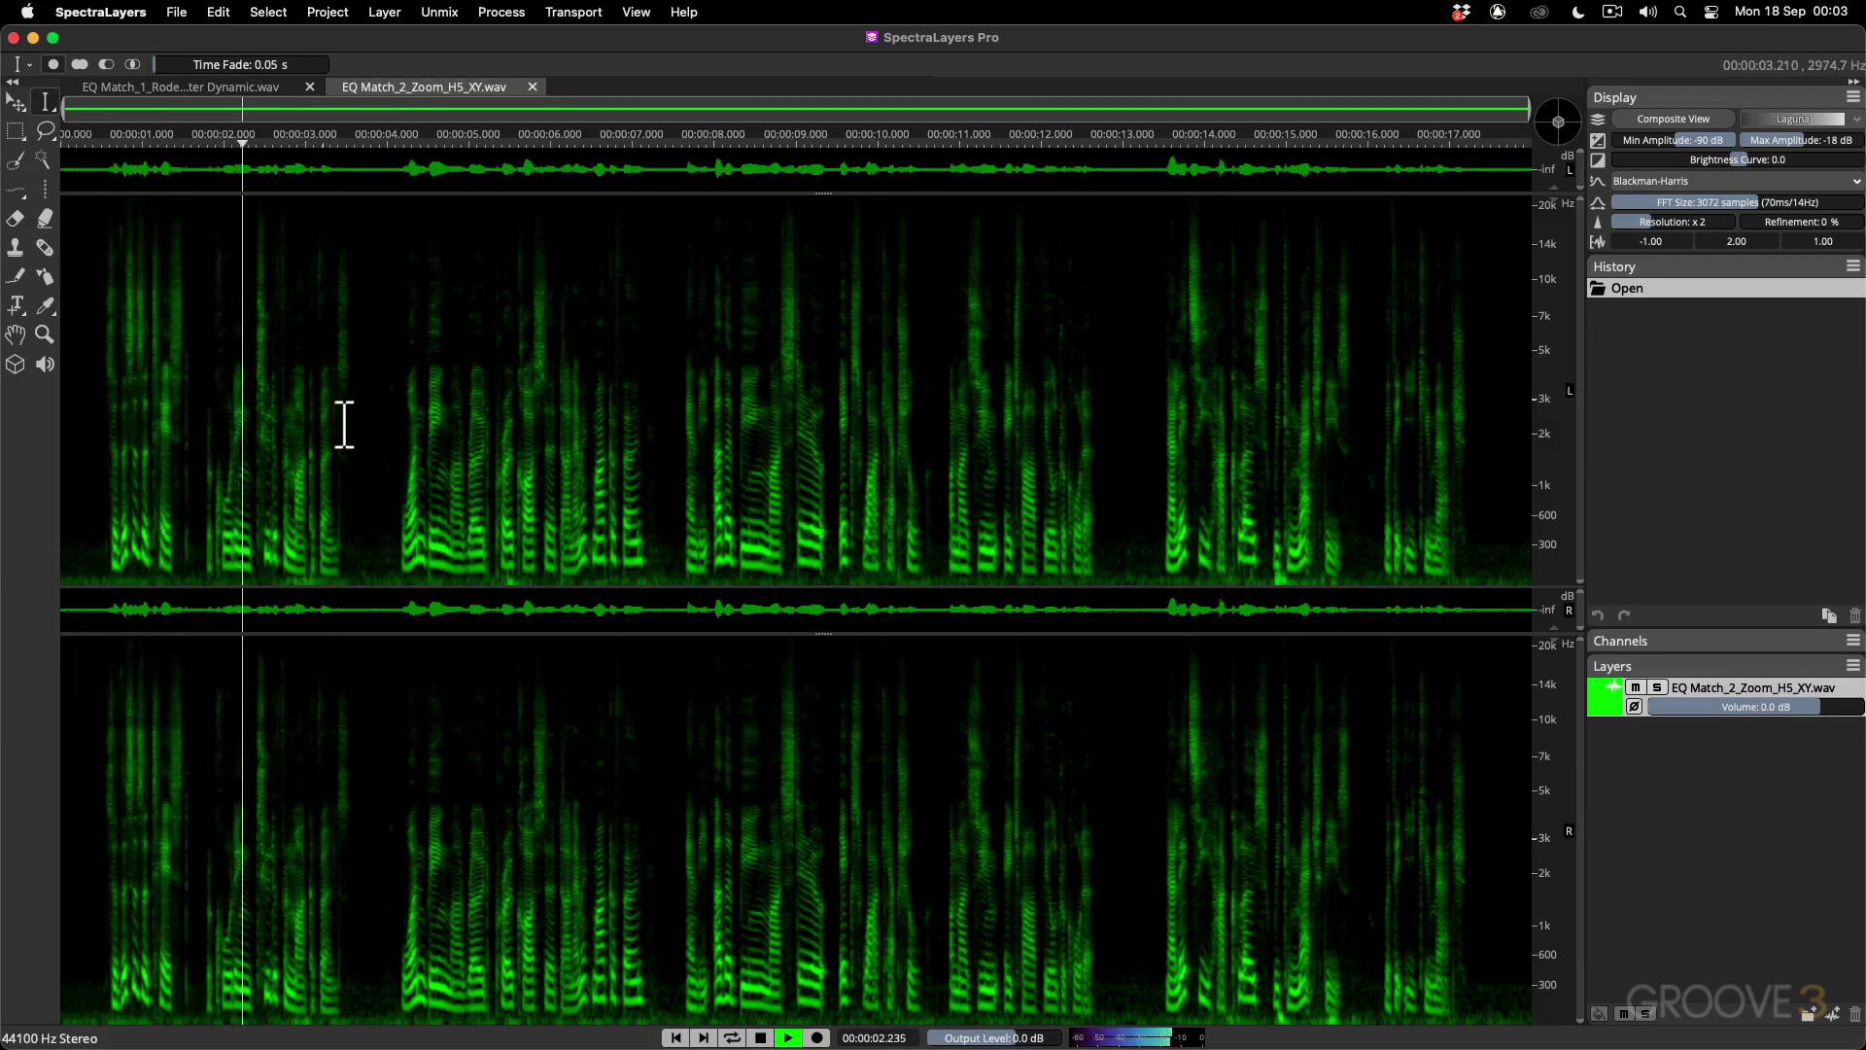
pyautogui.press('space')
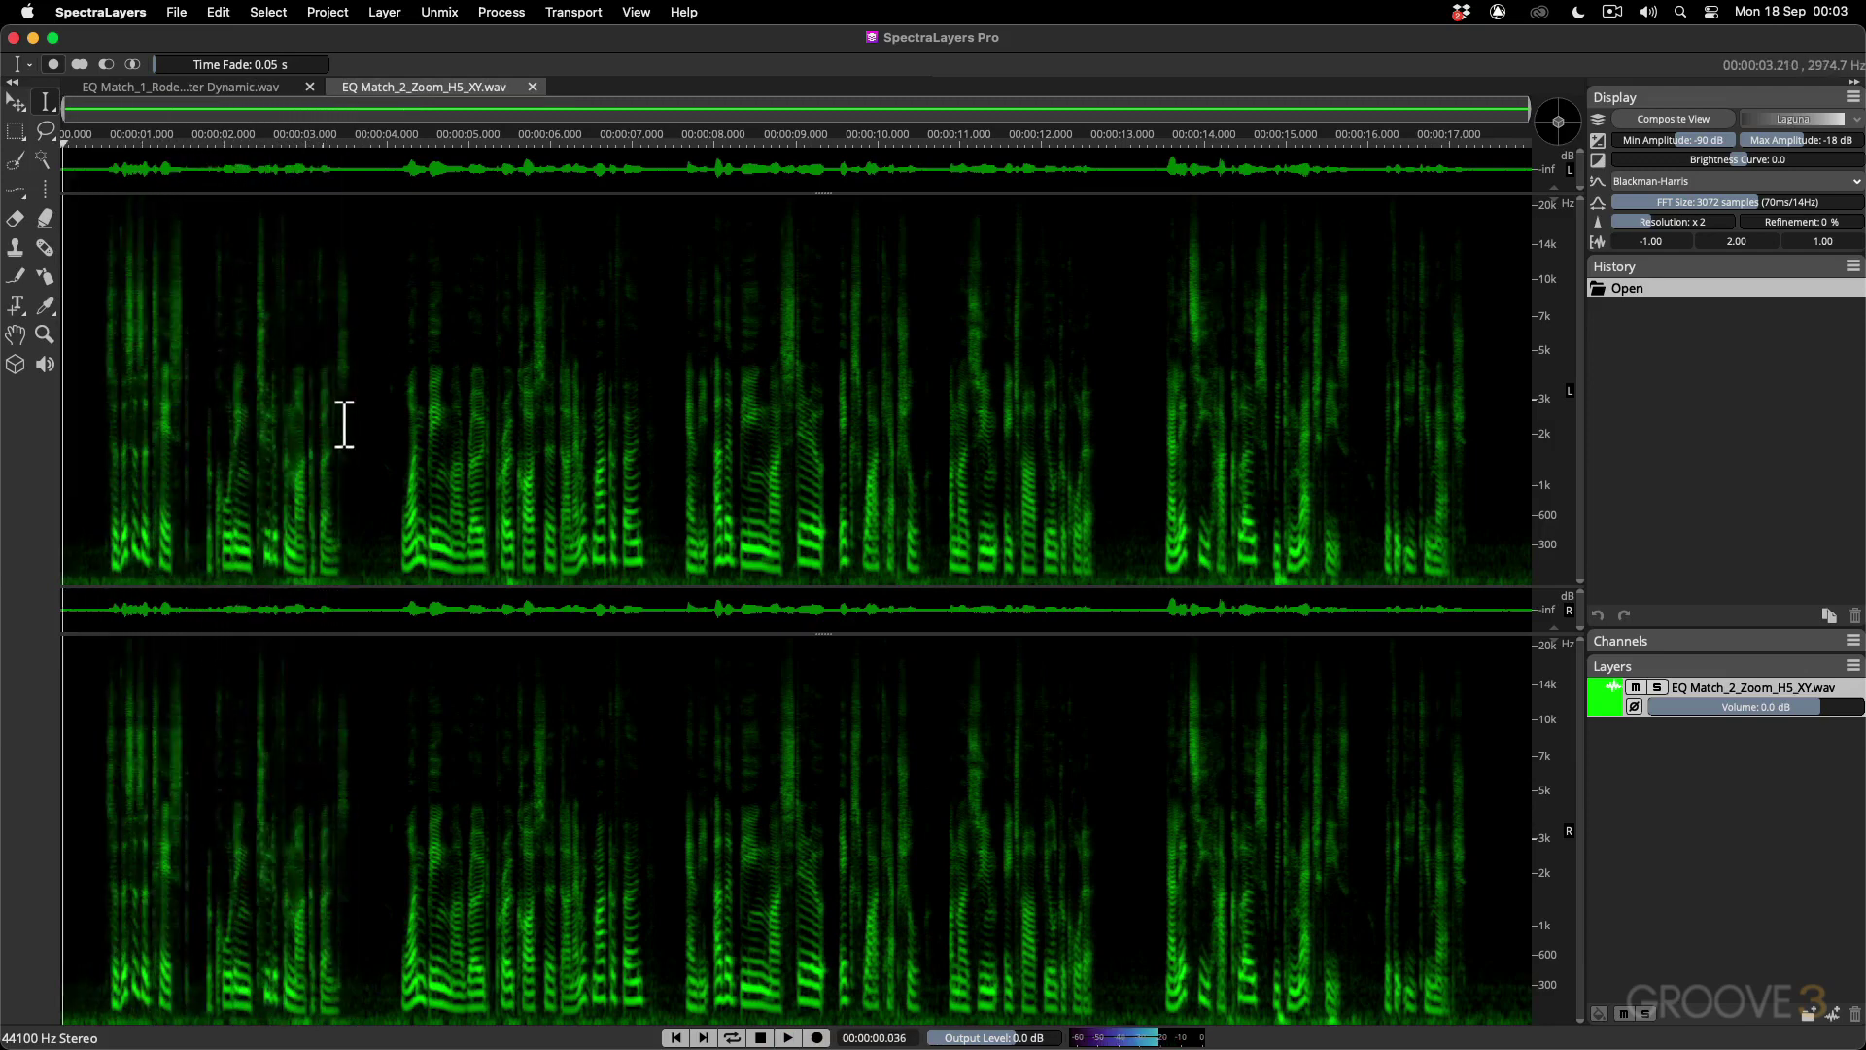
# Return to the Rode Procaster recording and select all of it in both channels.
pyautogui.click(259, 88)
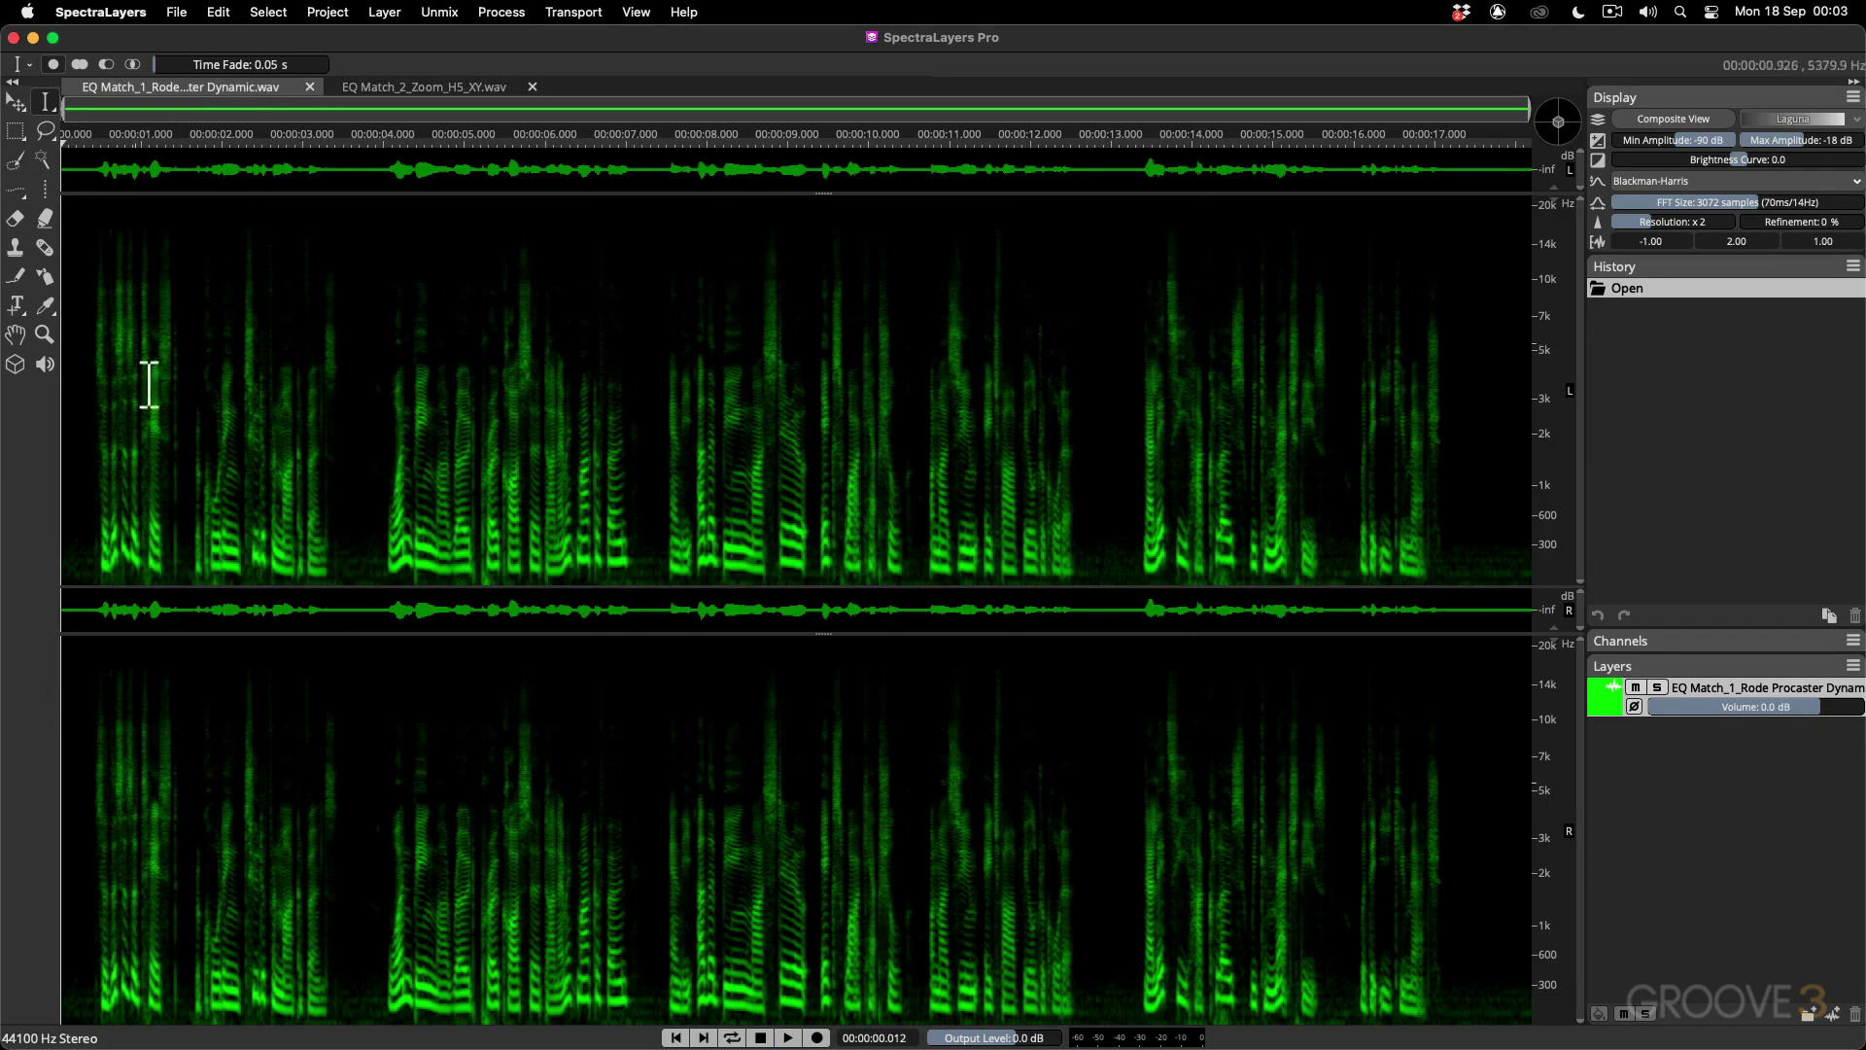
pyautogui.click(427, 90)
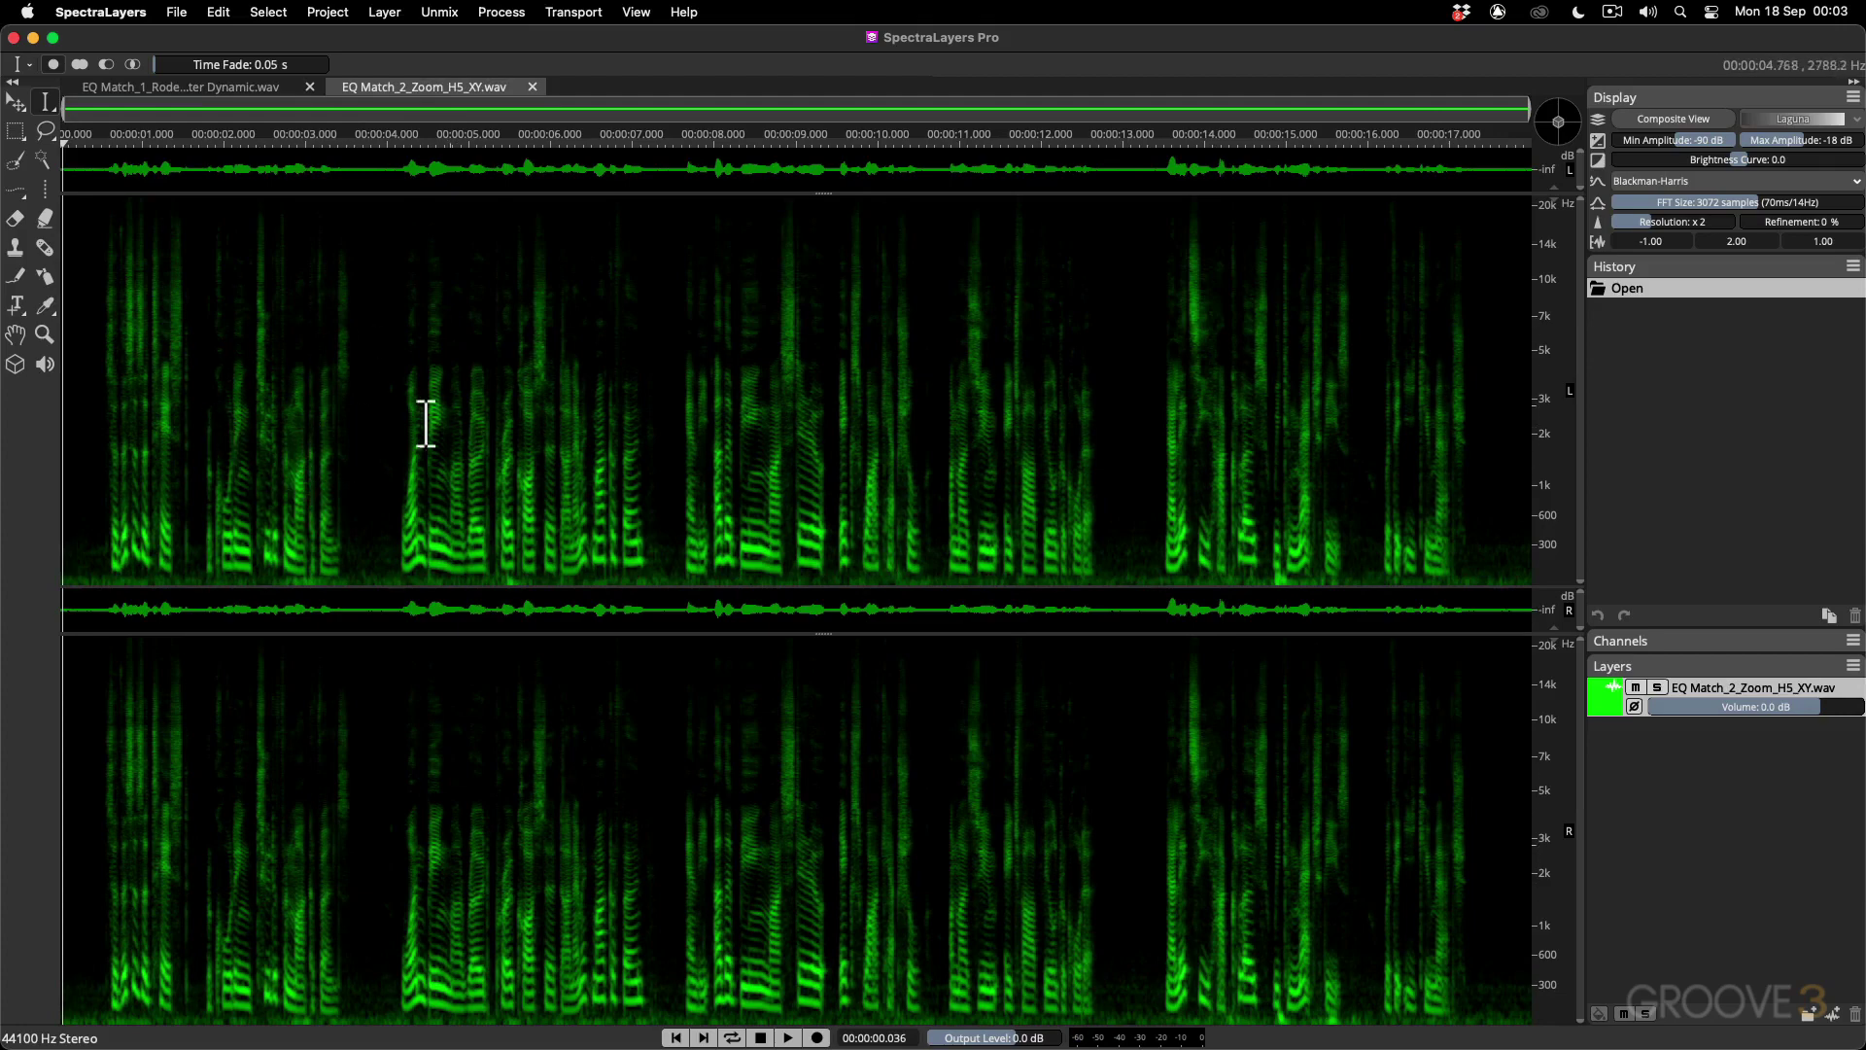
pyautogui.click(197, 90)
pyautogui.click(229, 377)
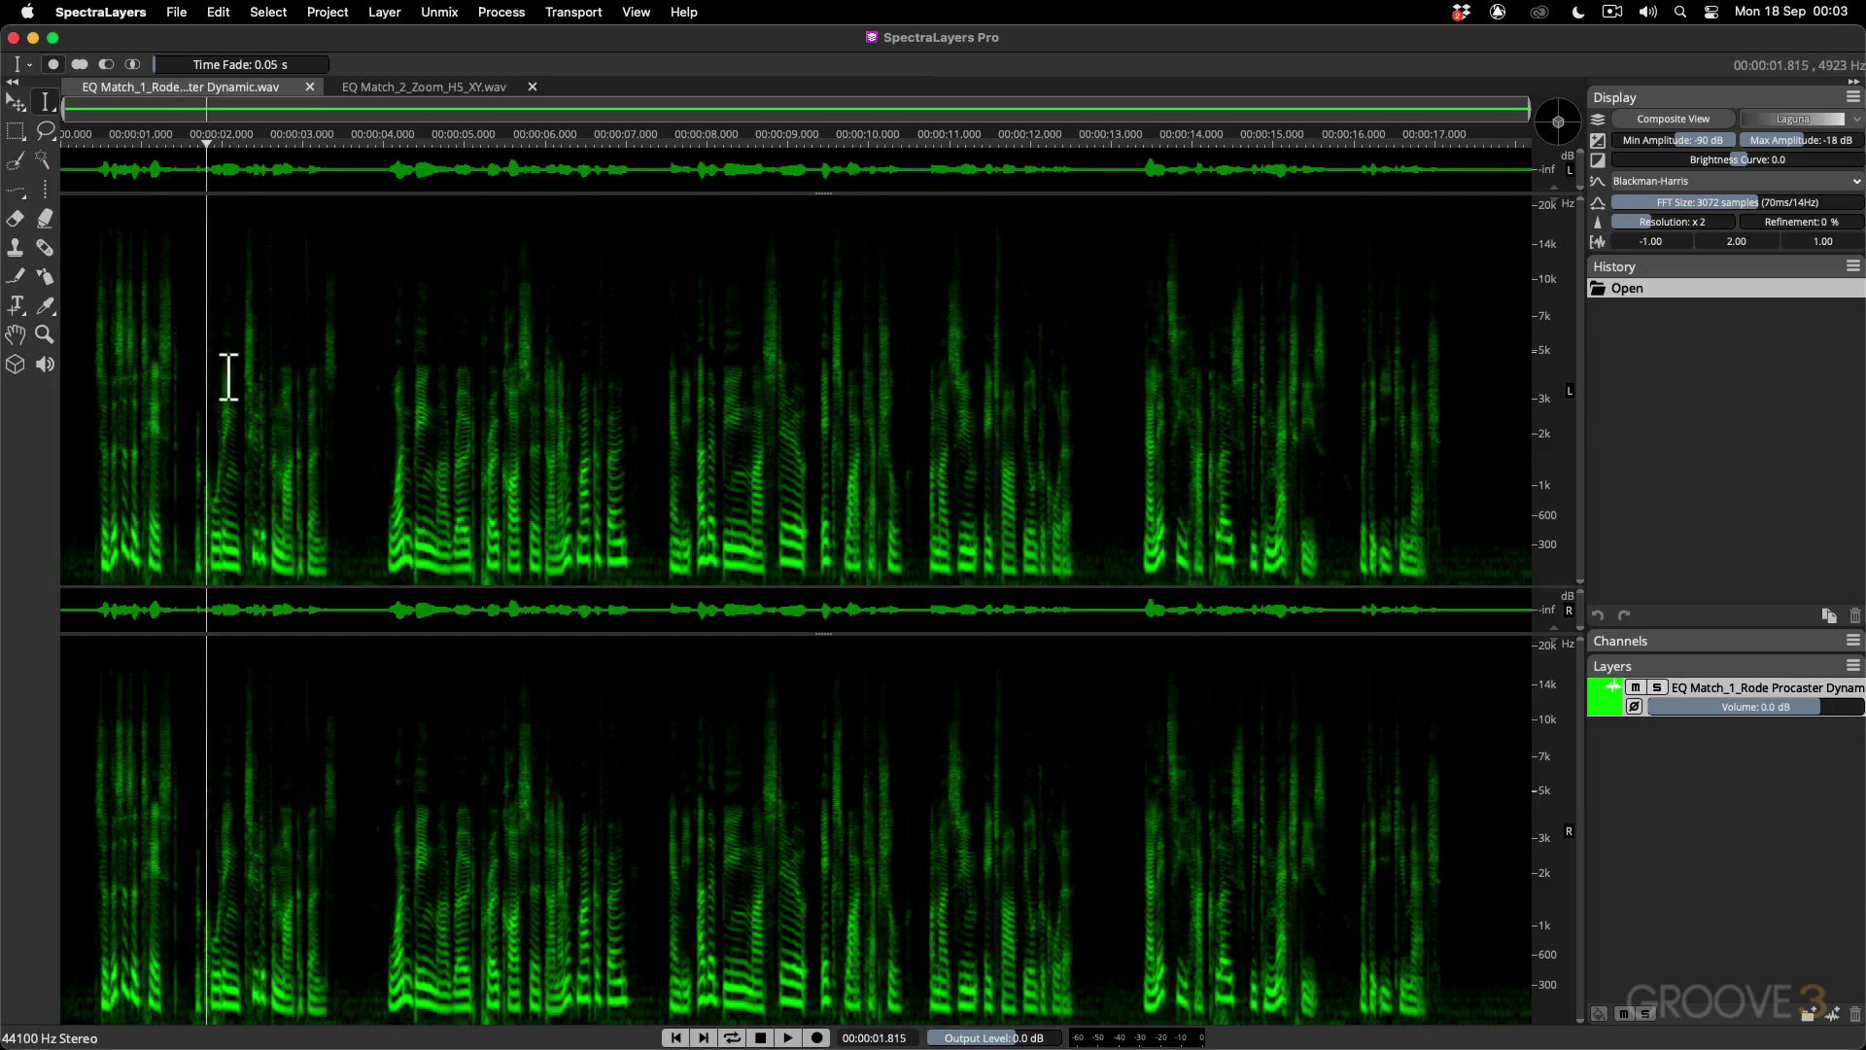
pyautogui.press('super+a')
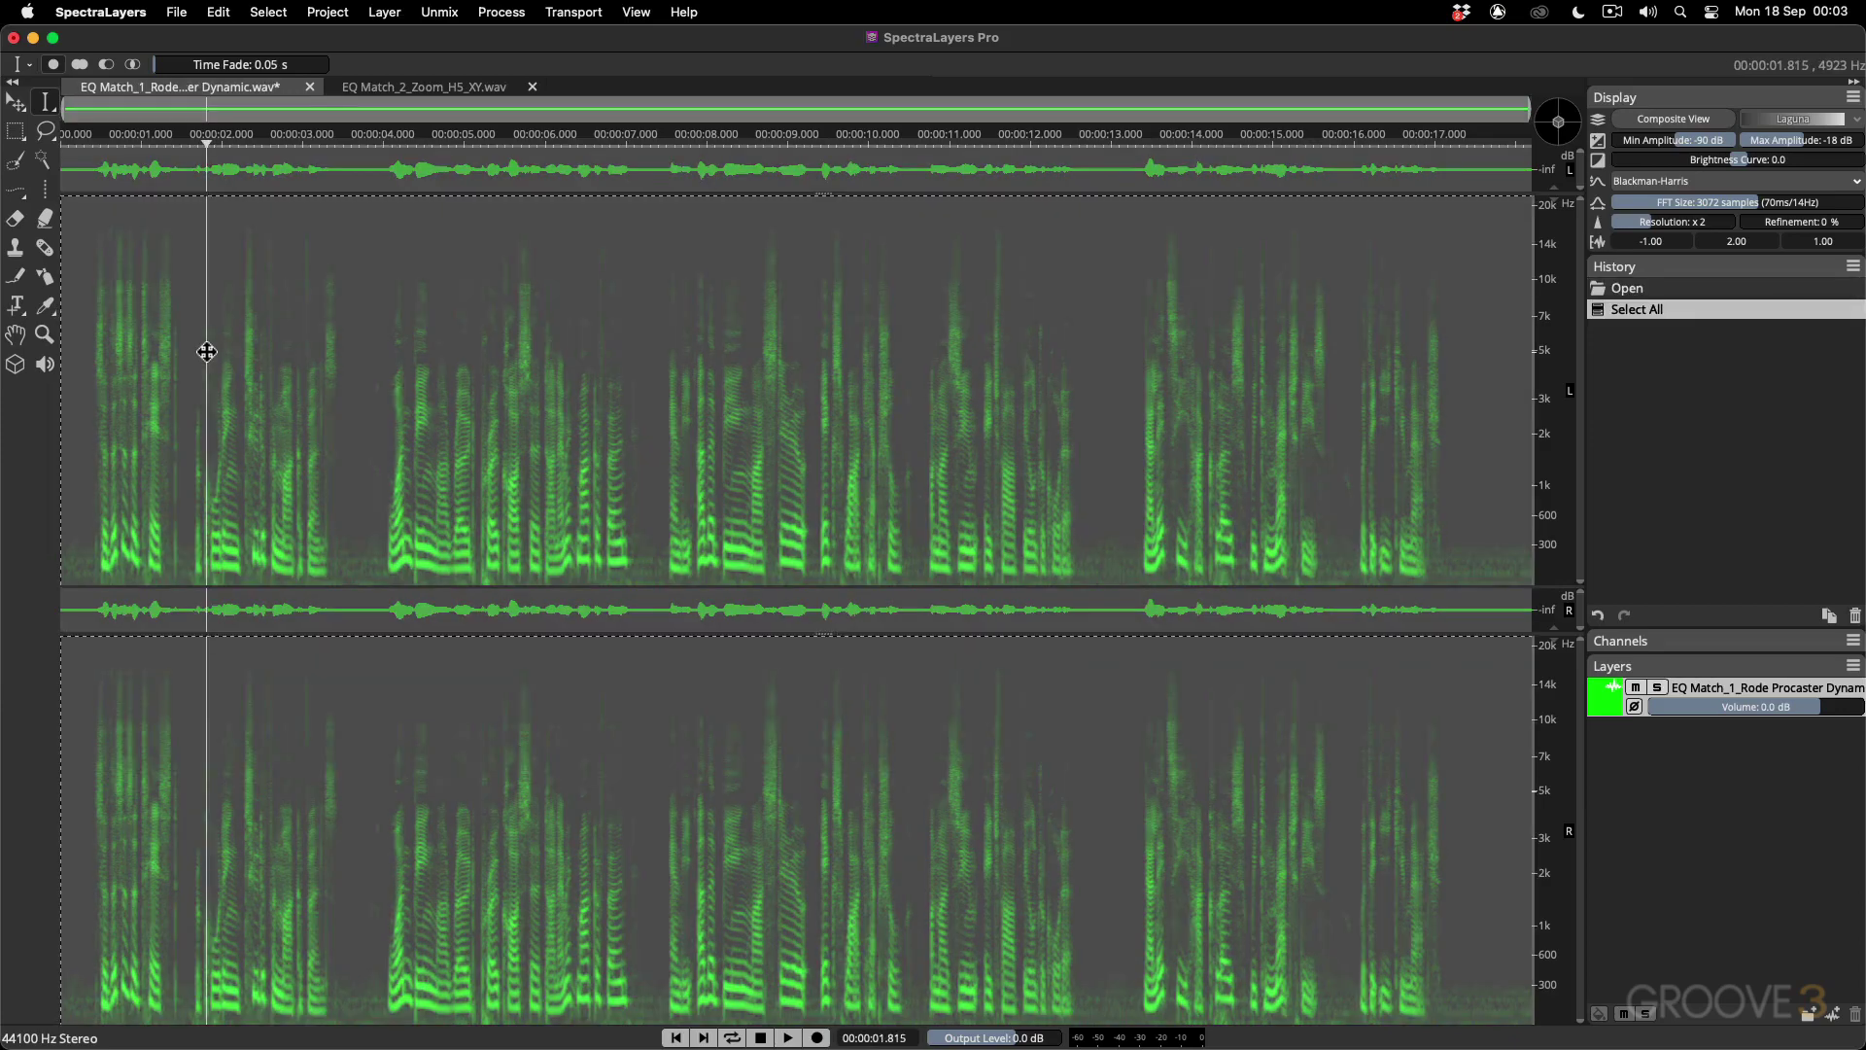
# Register the Rode Procaster recording's tonal profile in the EQ Match dialog.
pyautogui.click(499, 10)
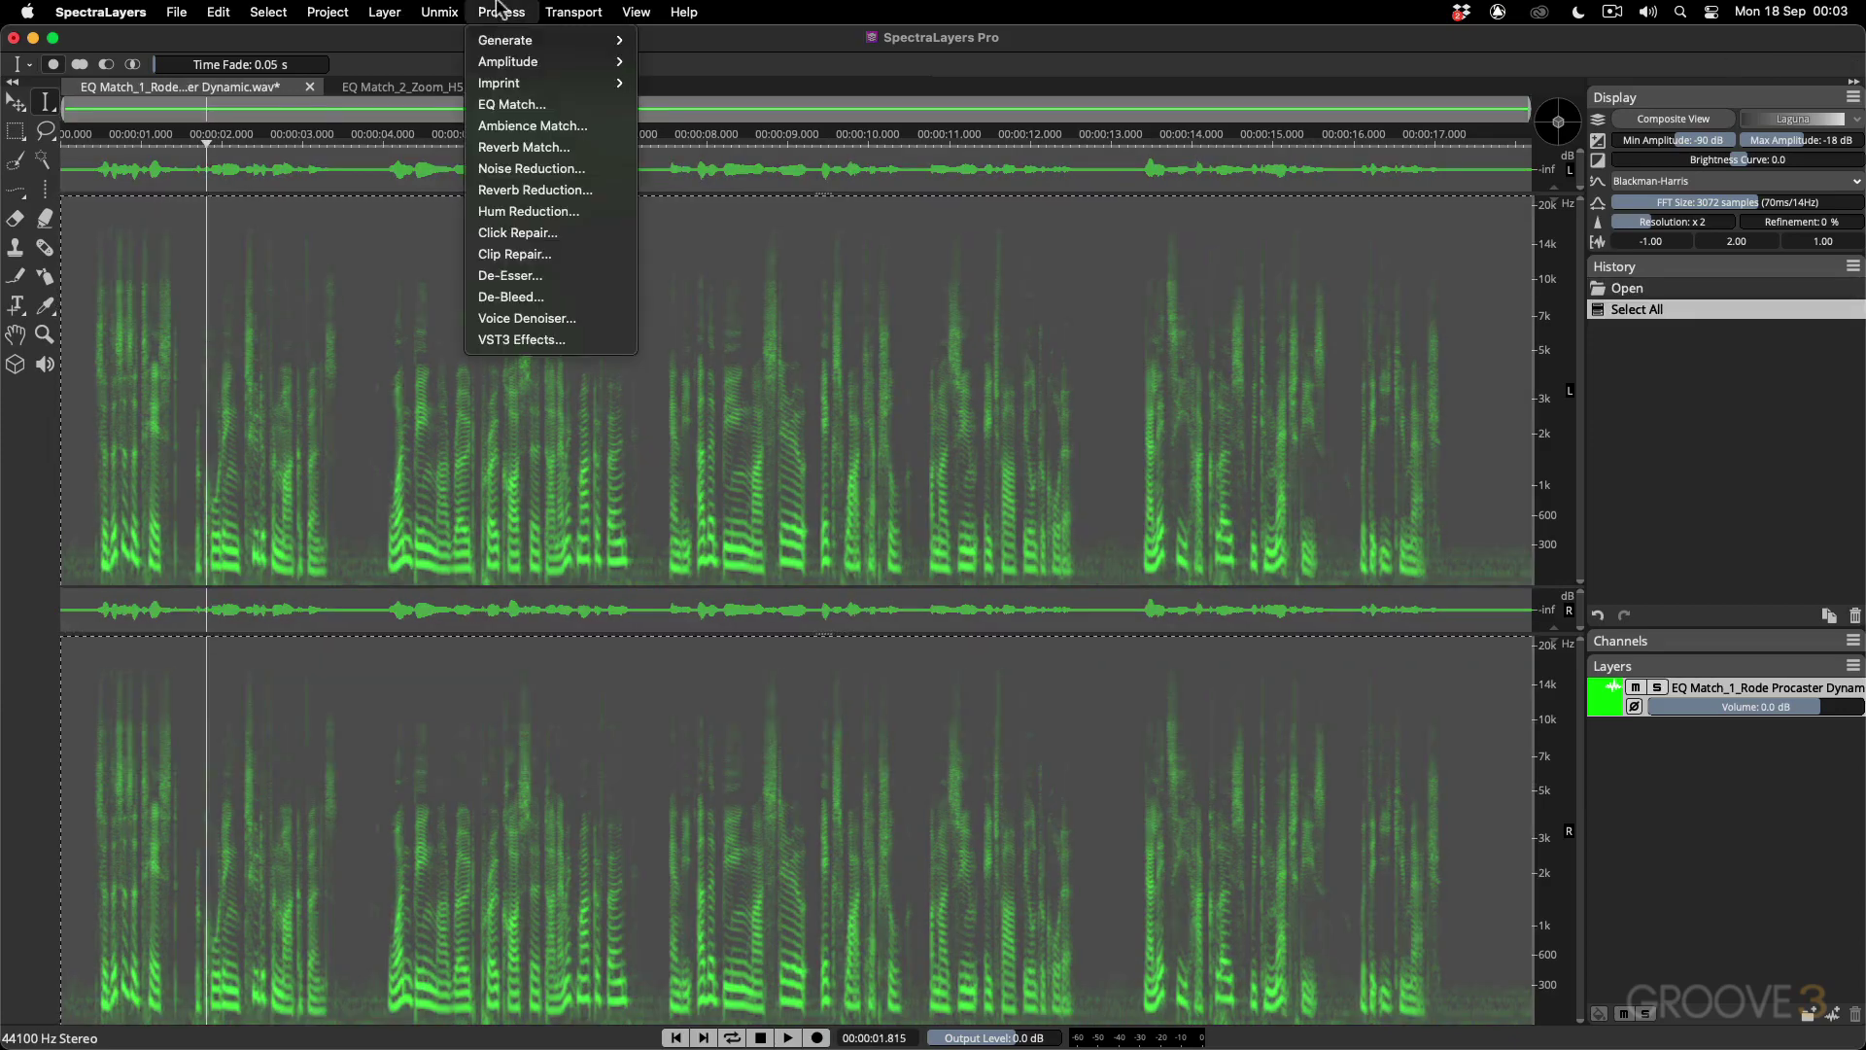
pyautogui.click(505, 107)
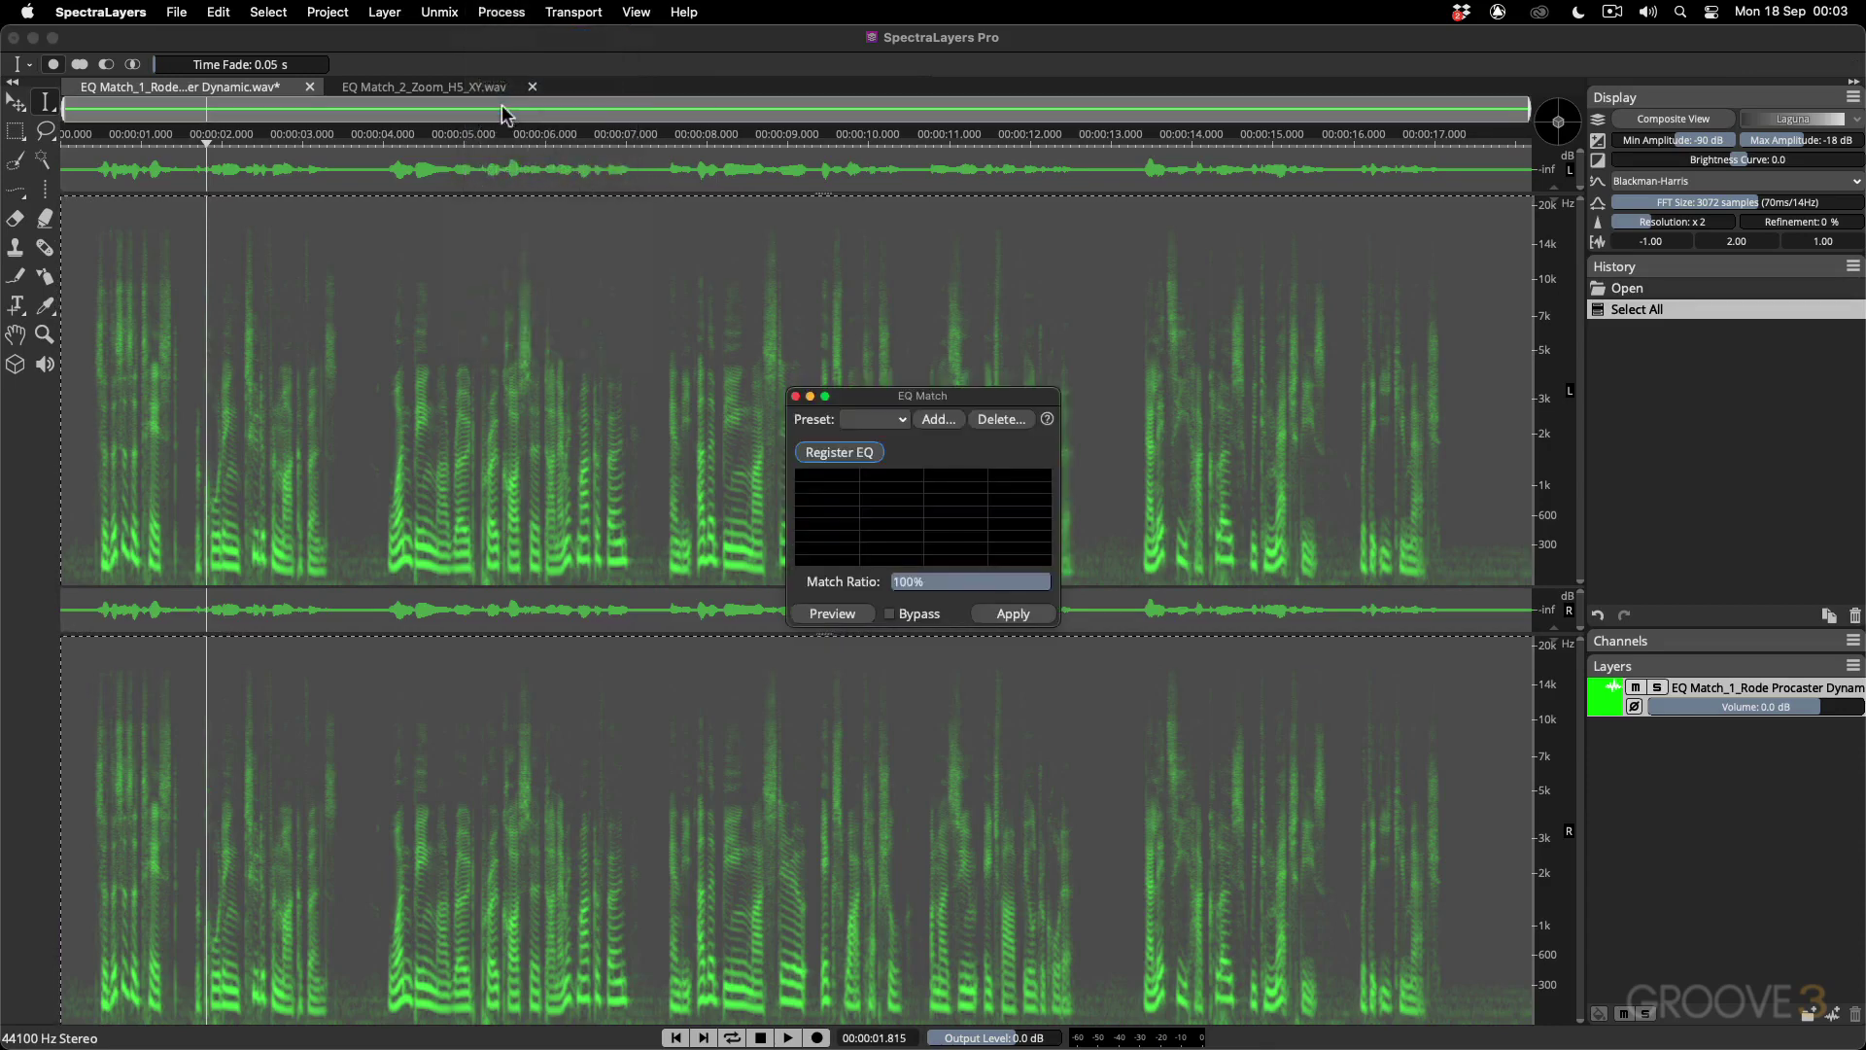
pyautogui.click(832, 451)
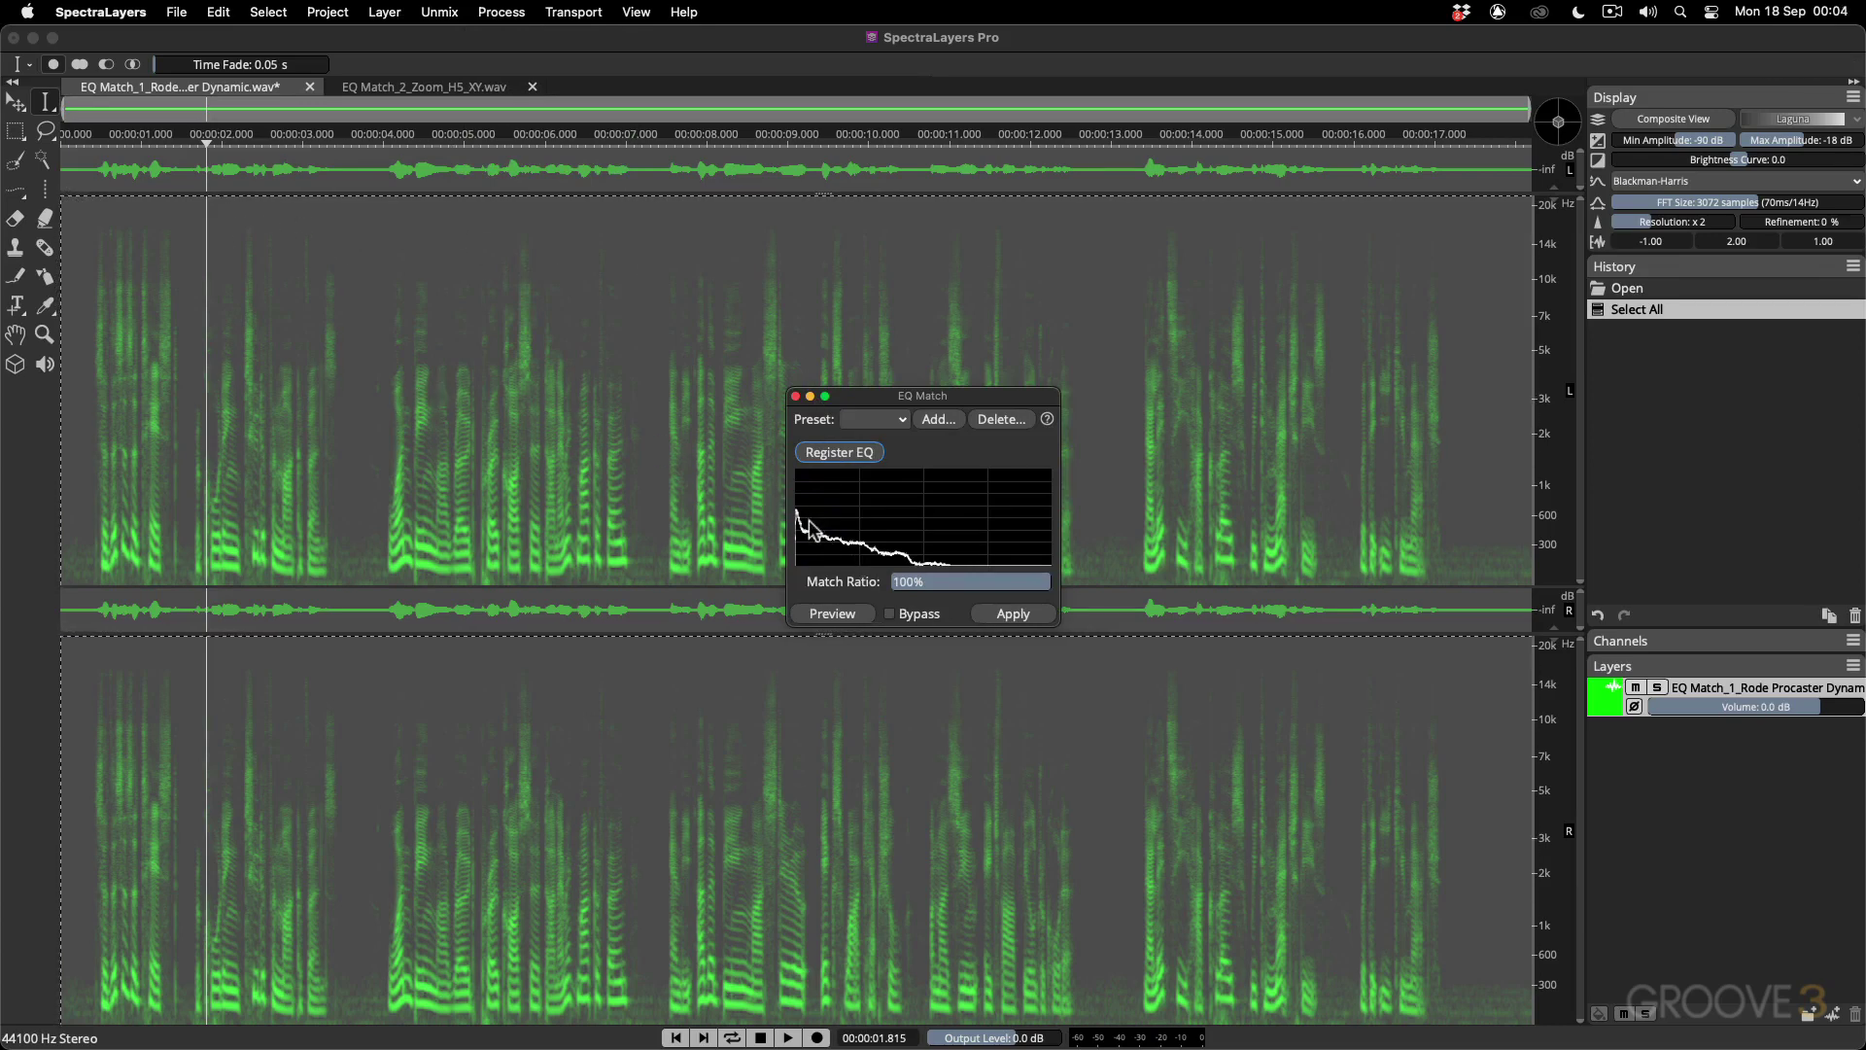
# Apply the registered EQ Match at 100% to the entire Zoom H5 XY recording.
pyautogui.click(441, 86)
pyautogui.press('super+a')
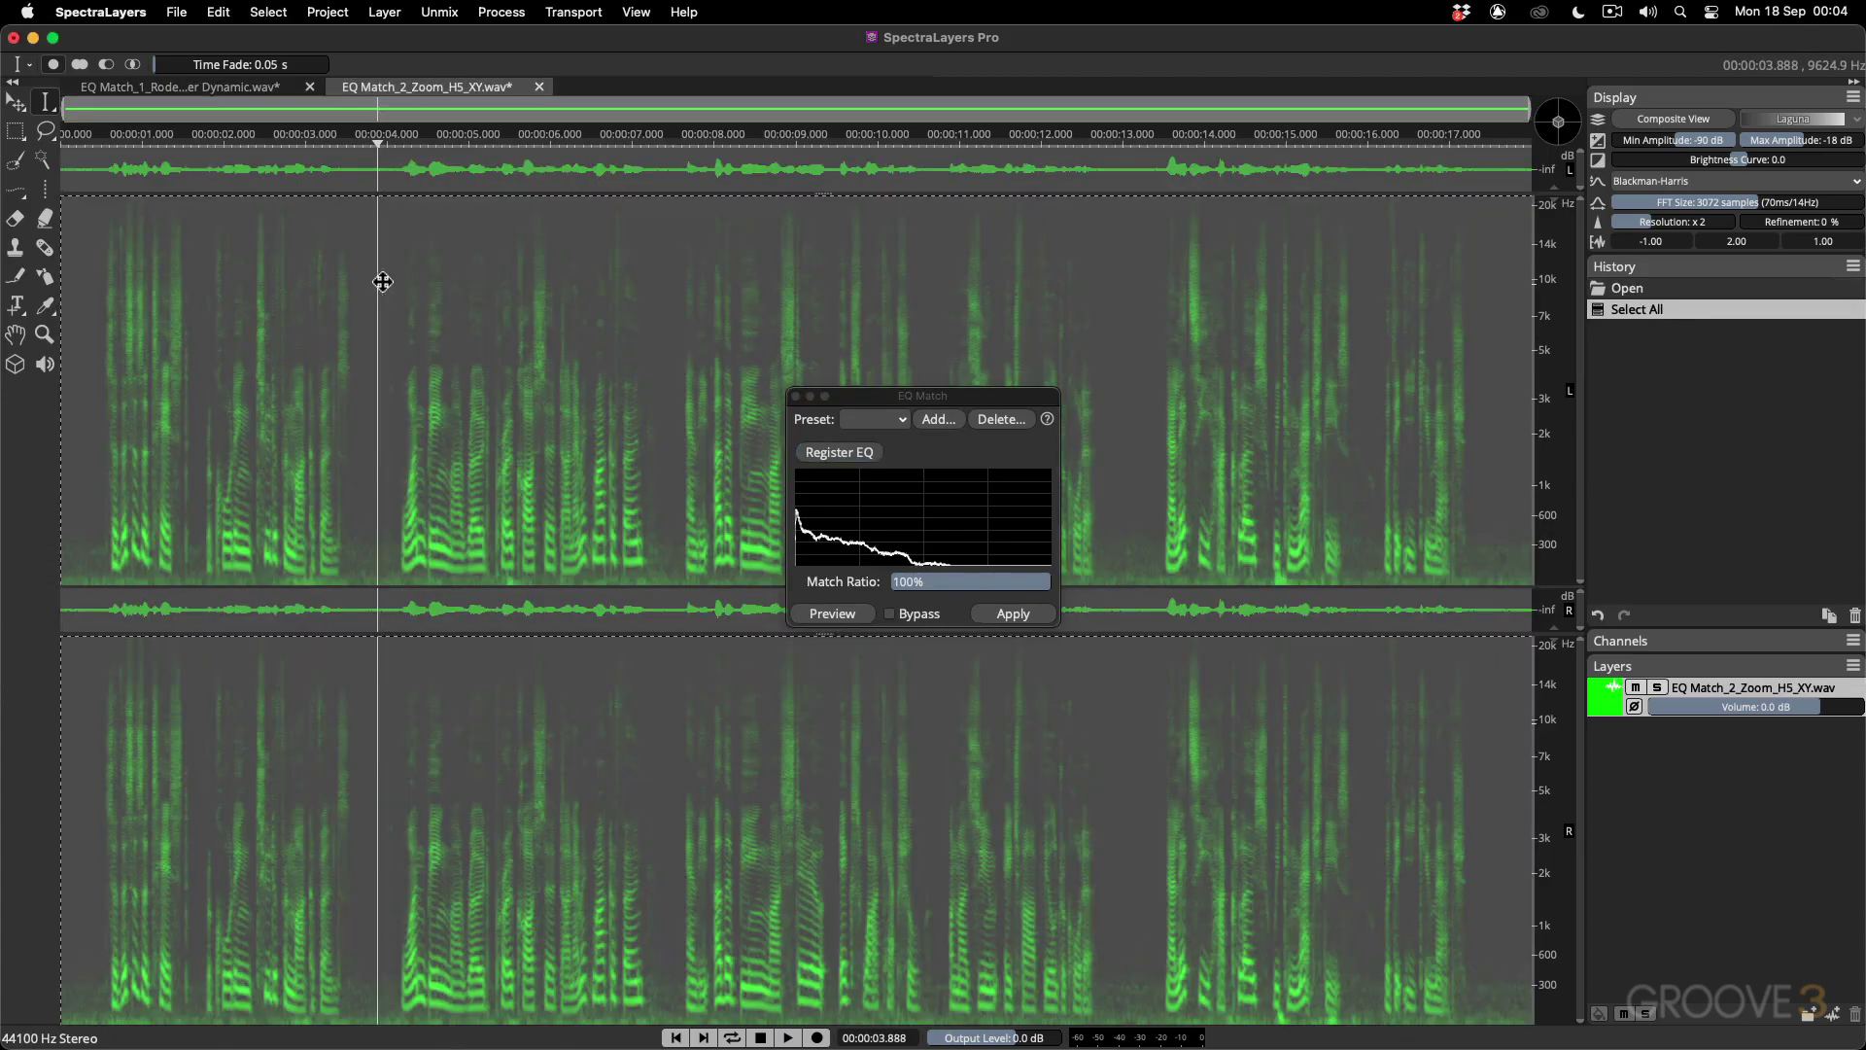
pyautogui.click(1024, 612)
pyautogui.click(1025, 612)
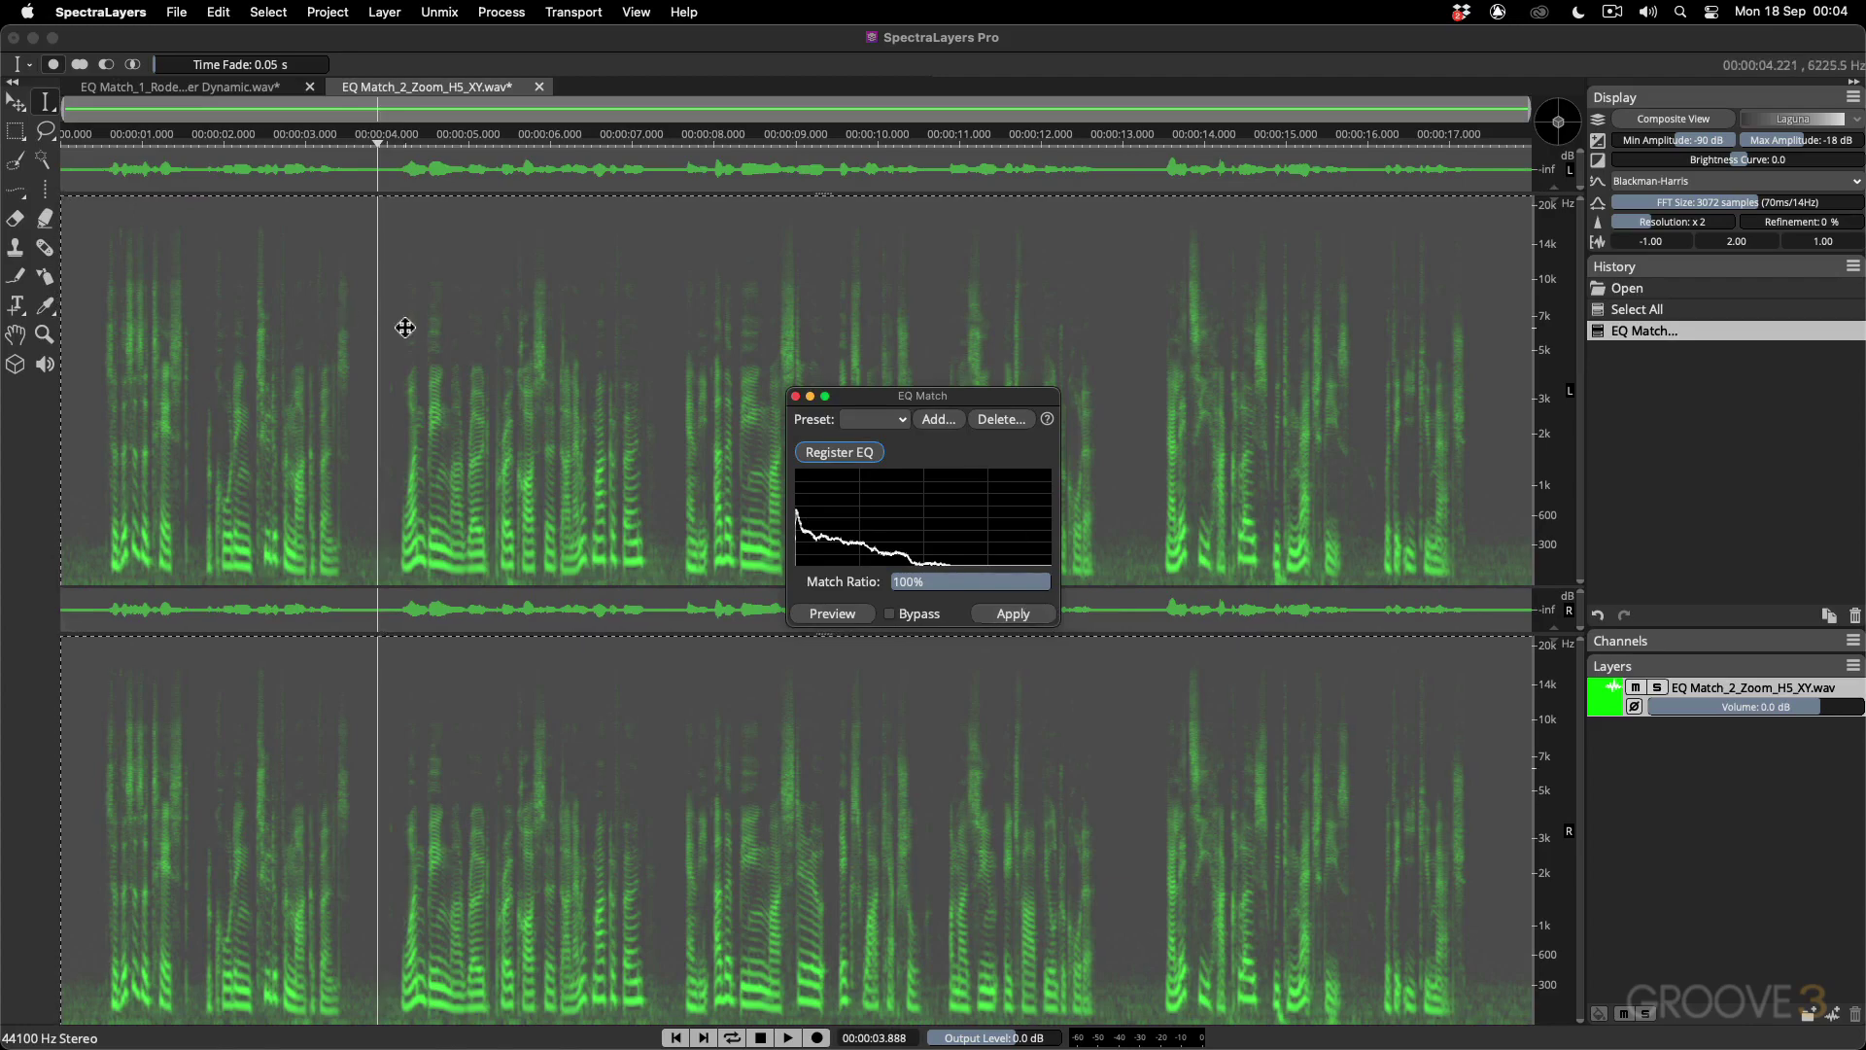
pyautogui.click(546, 397)
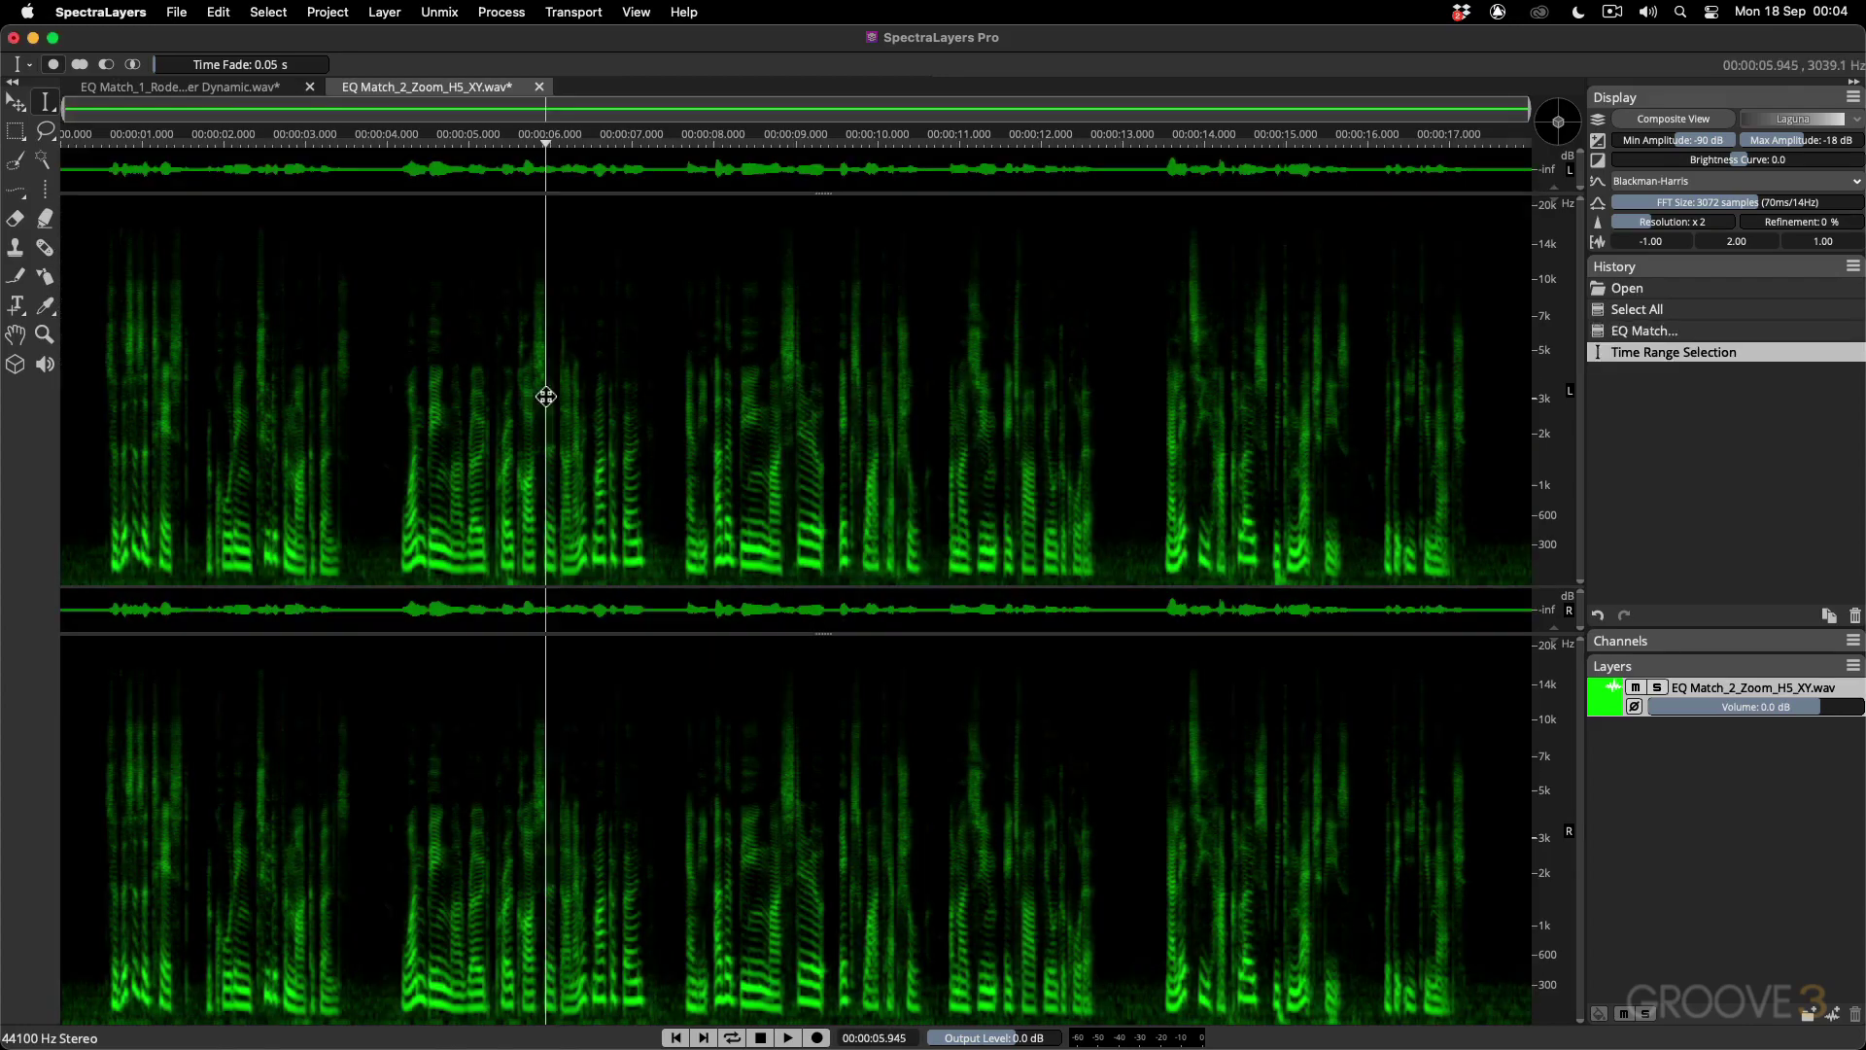
# Play the EQ-matched Zoom recording from the start, then the Rode Procaster reference.
pyautogui.press('Home')
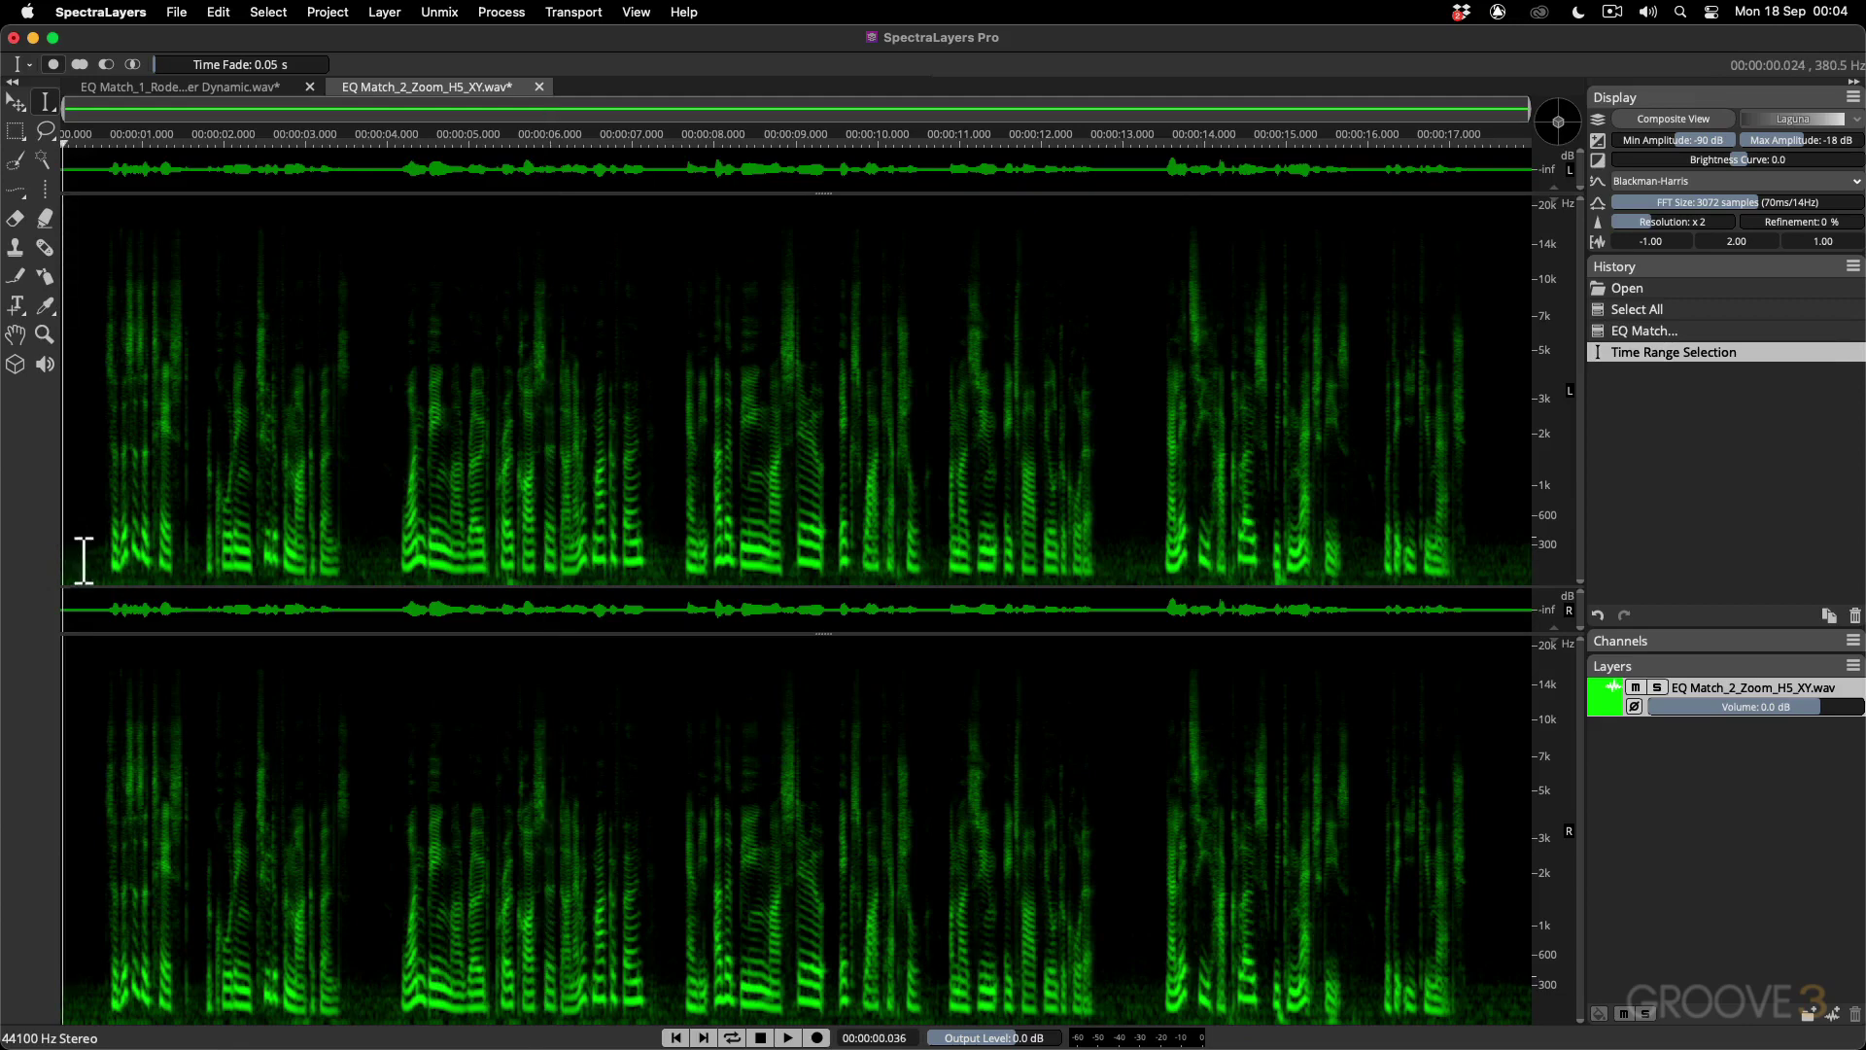
pyautogui.press('space')
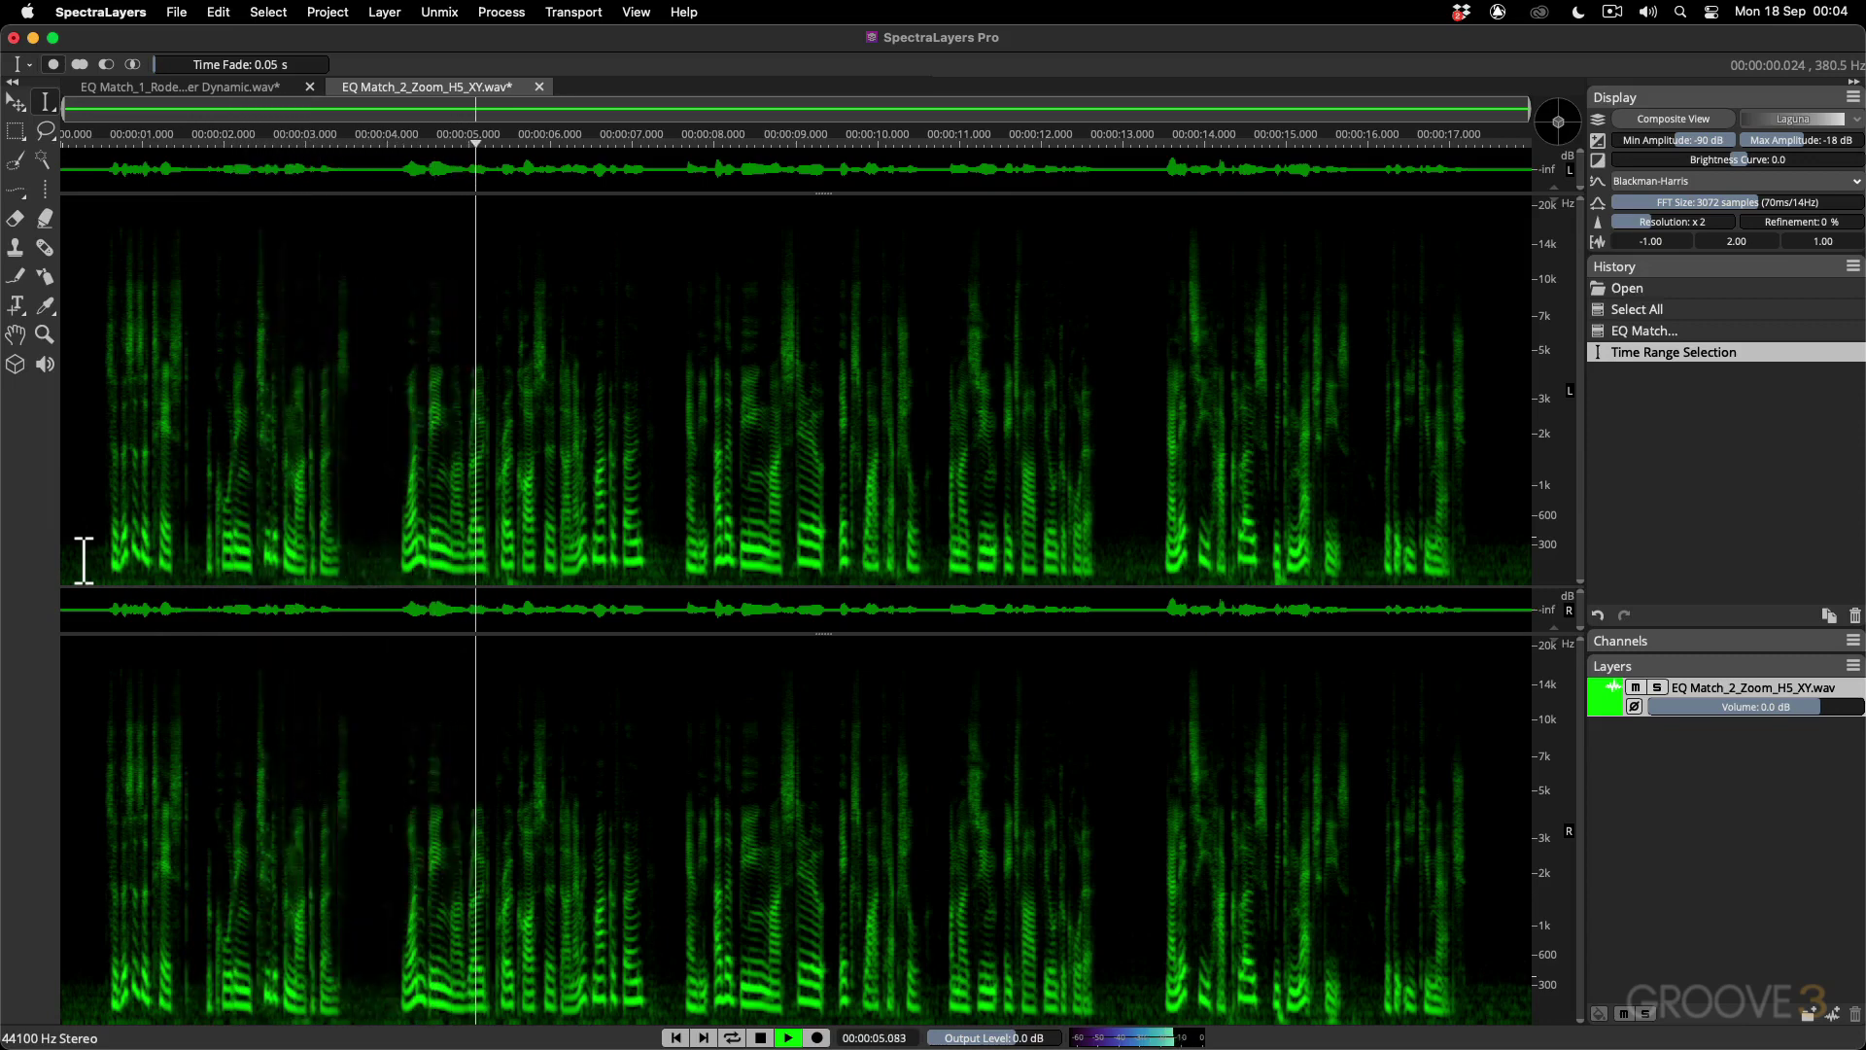
pyautogui.press('space')
pyautogui.click(144, 87)
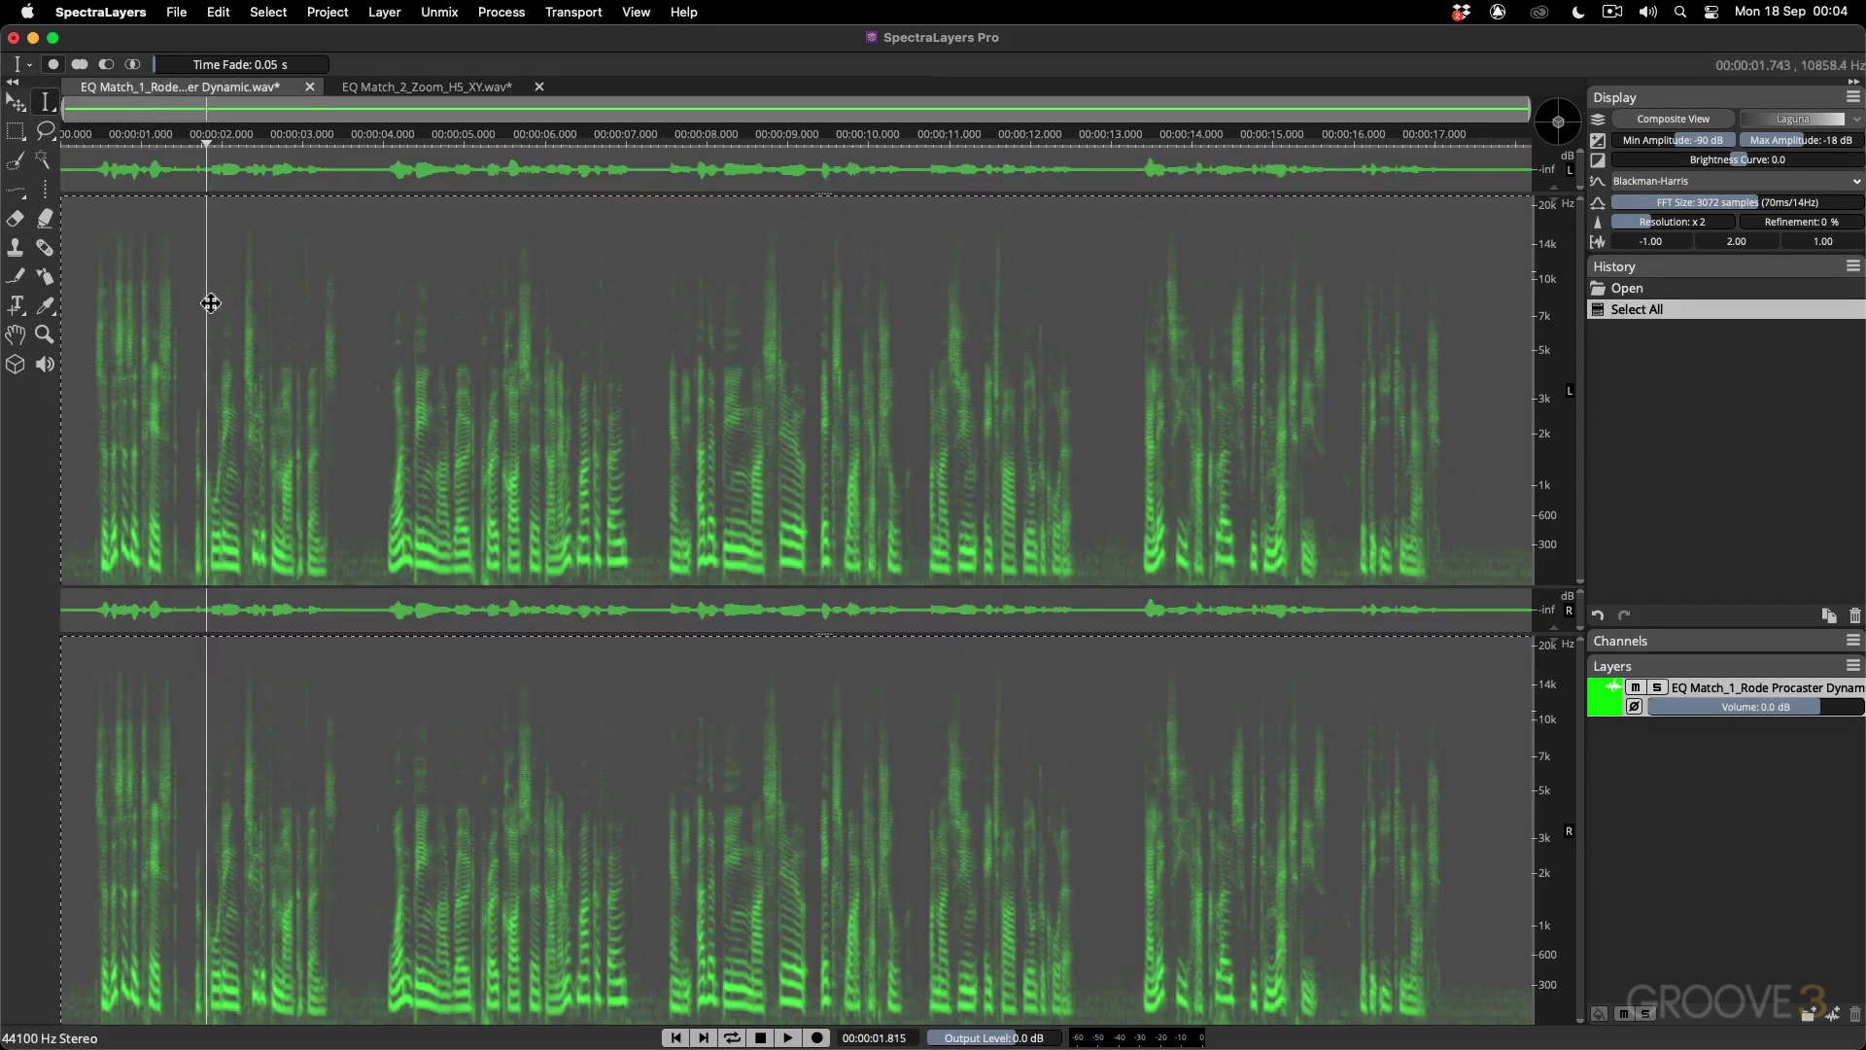
pyautogui.click(224, 320)
pyautogui.click(85, 549)
pyautogui.press('space')
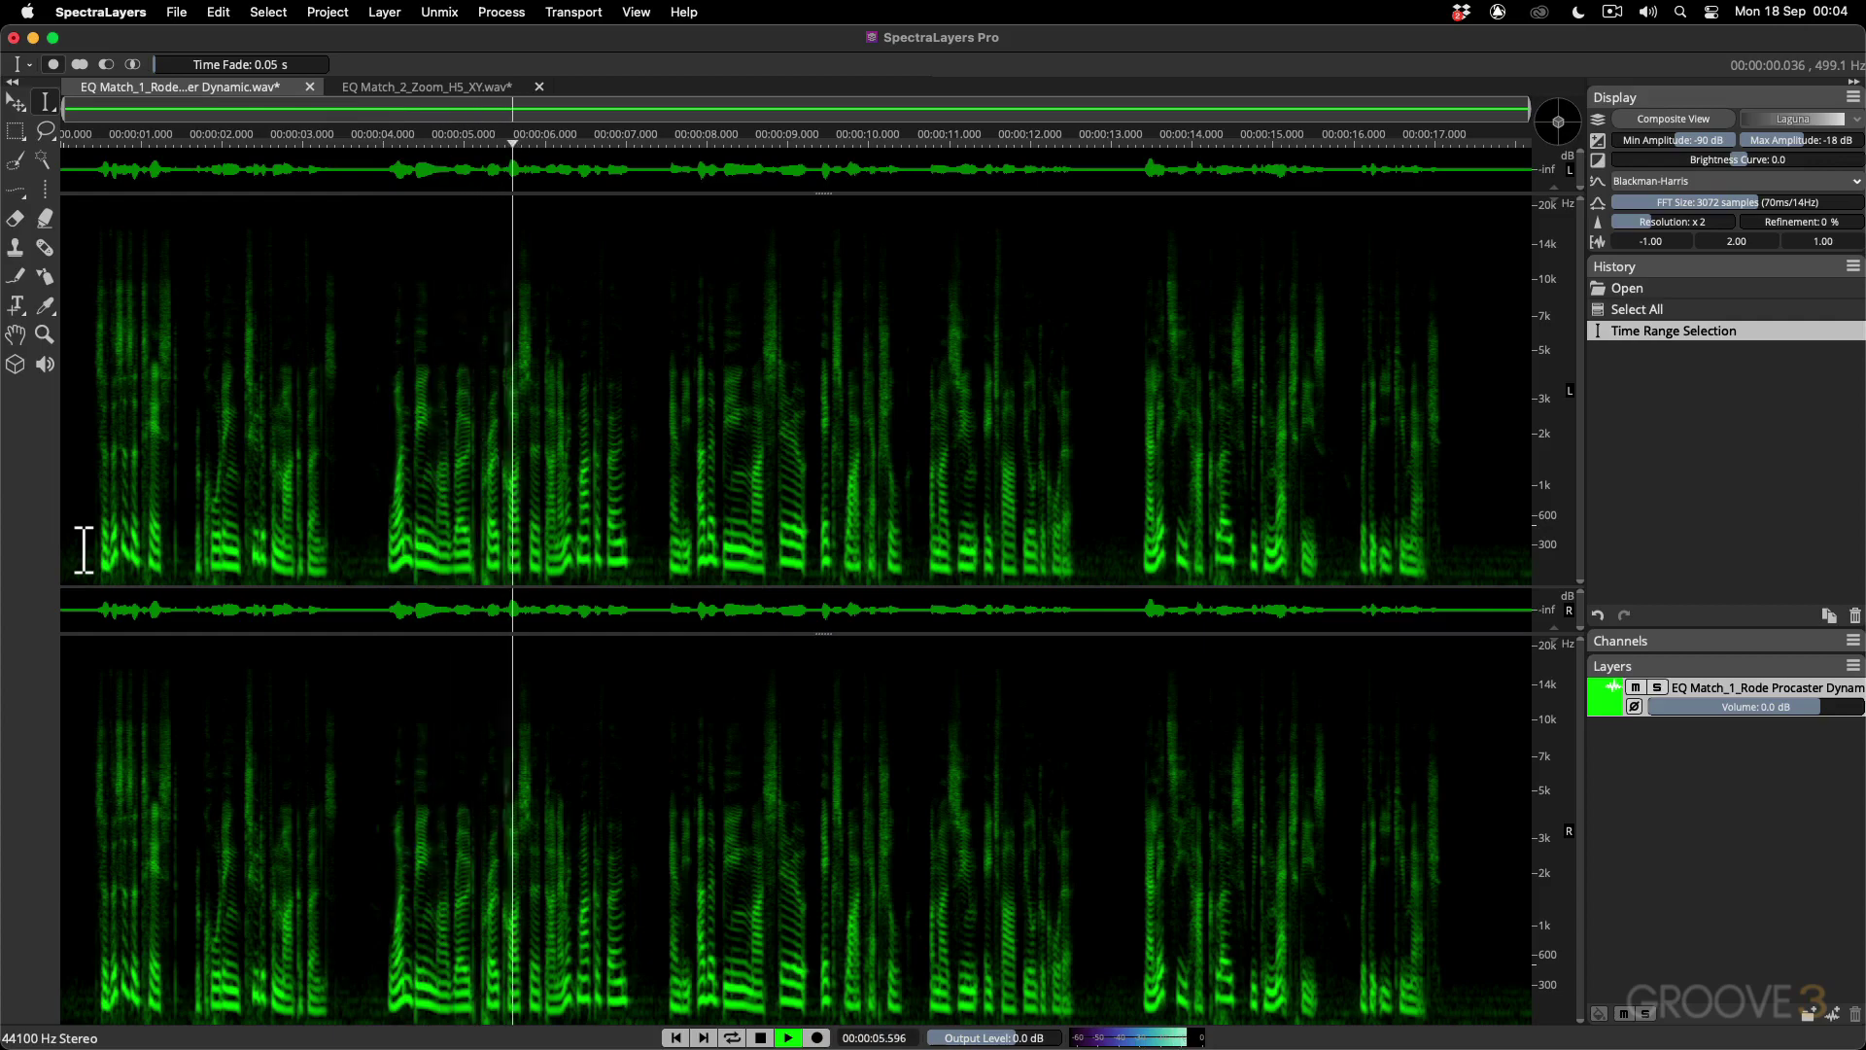
pyautogui.press('space')
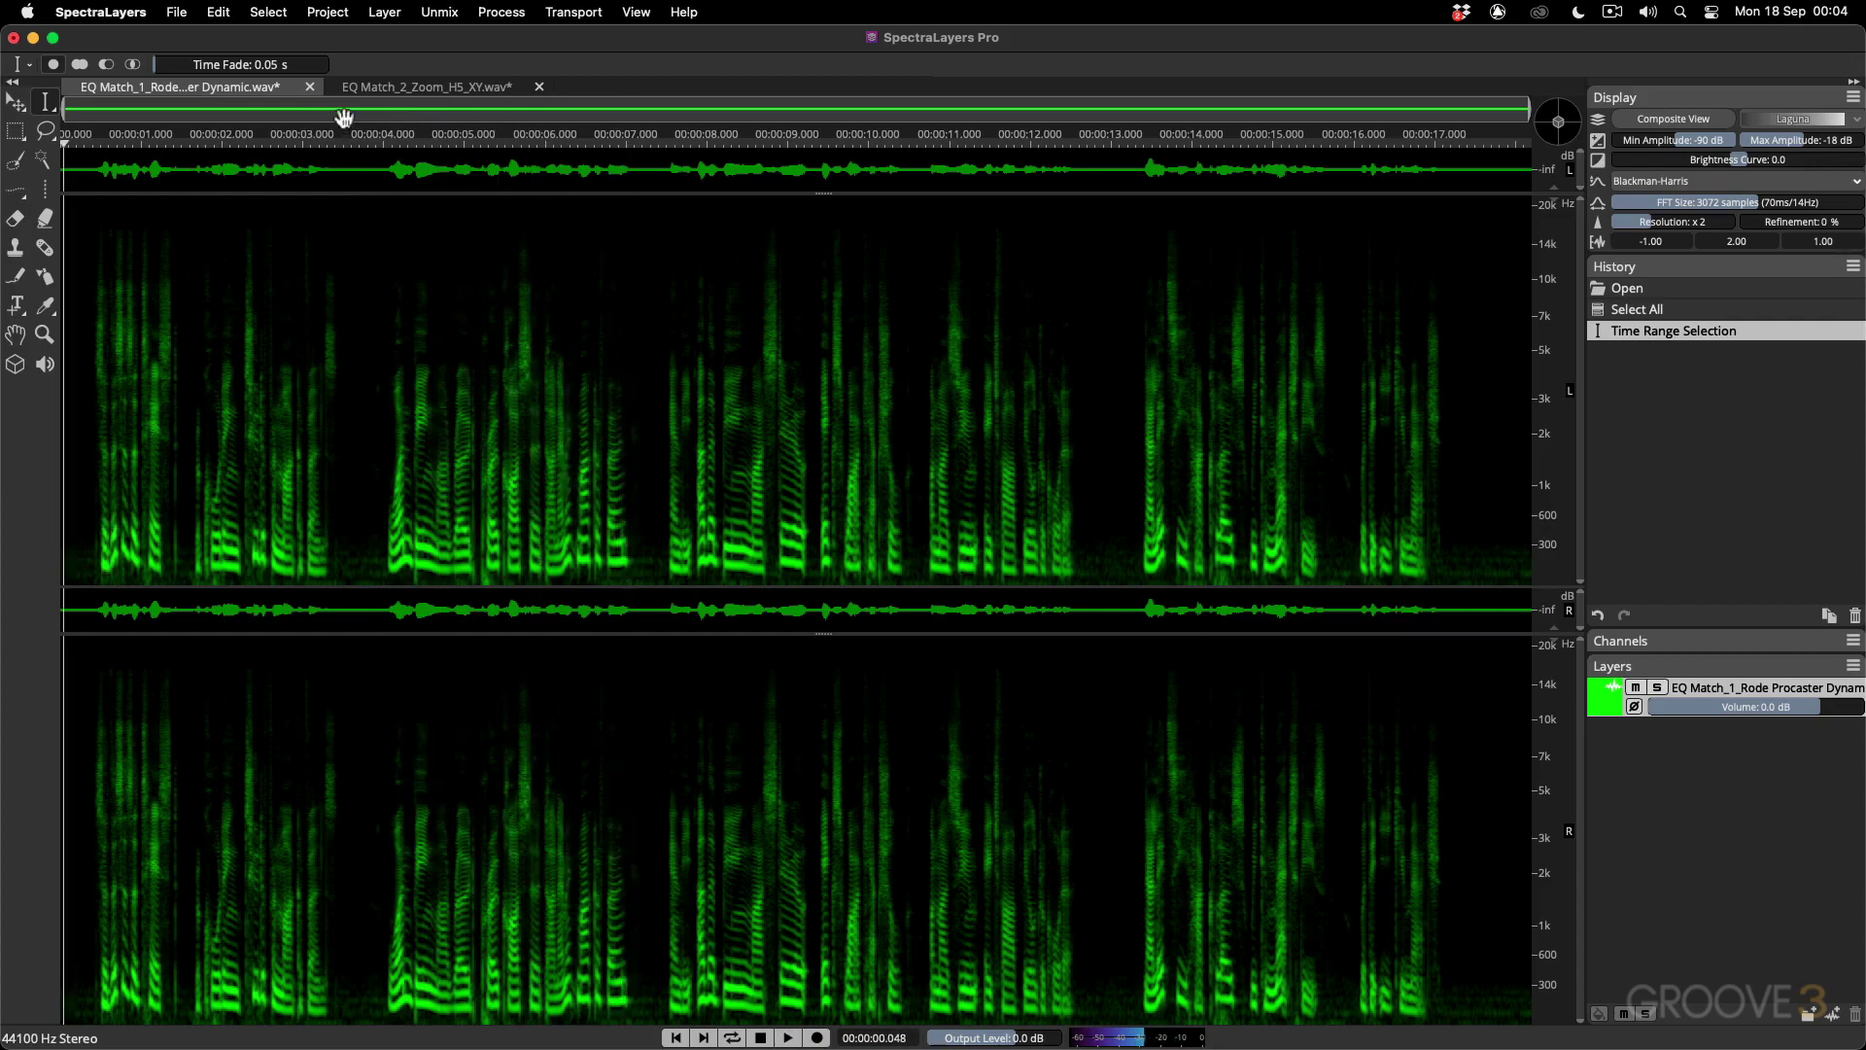
# Replay the matched Zoom recording, then revert it to the Open state in History.
pyautogui.click(371, 87)
pyautogui.press('space')
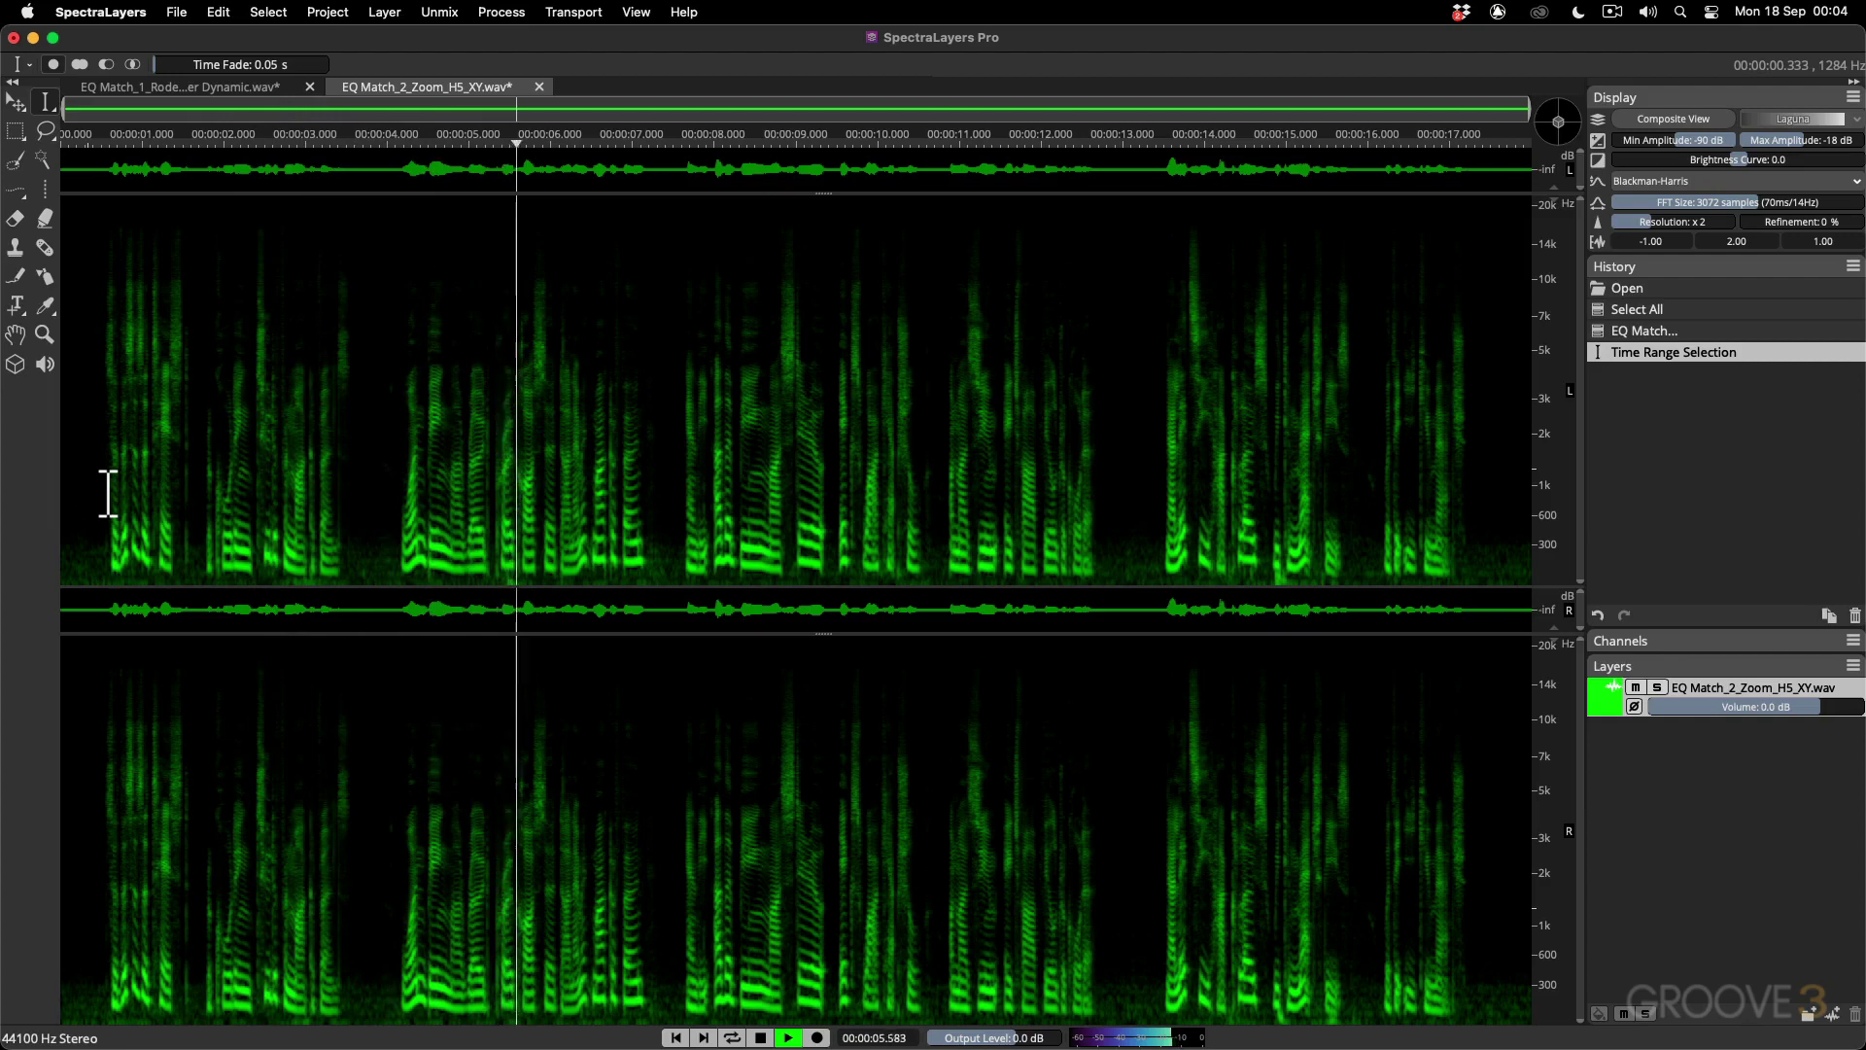
pyautogui.press('space')
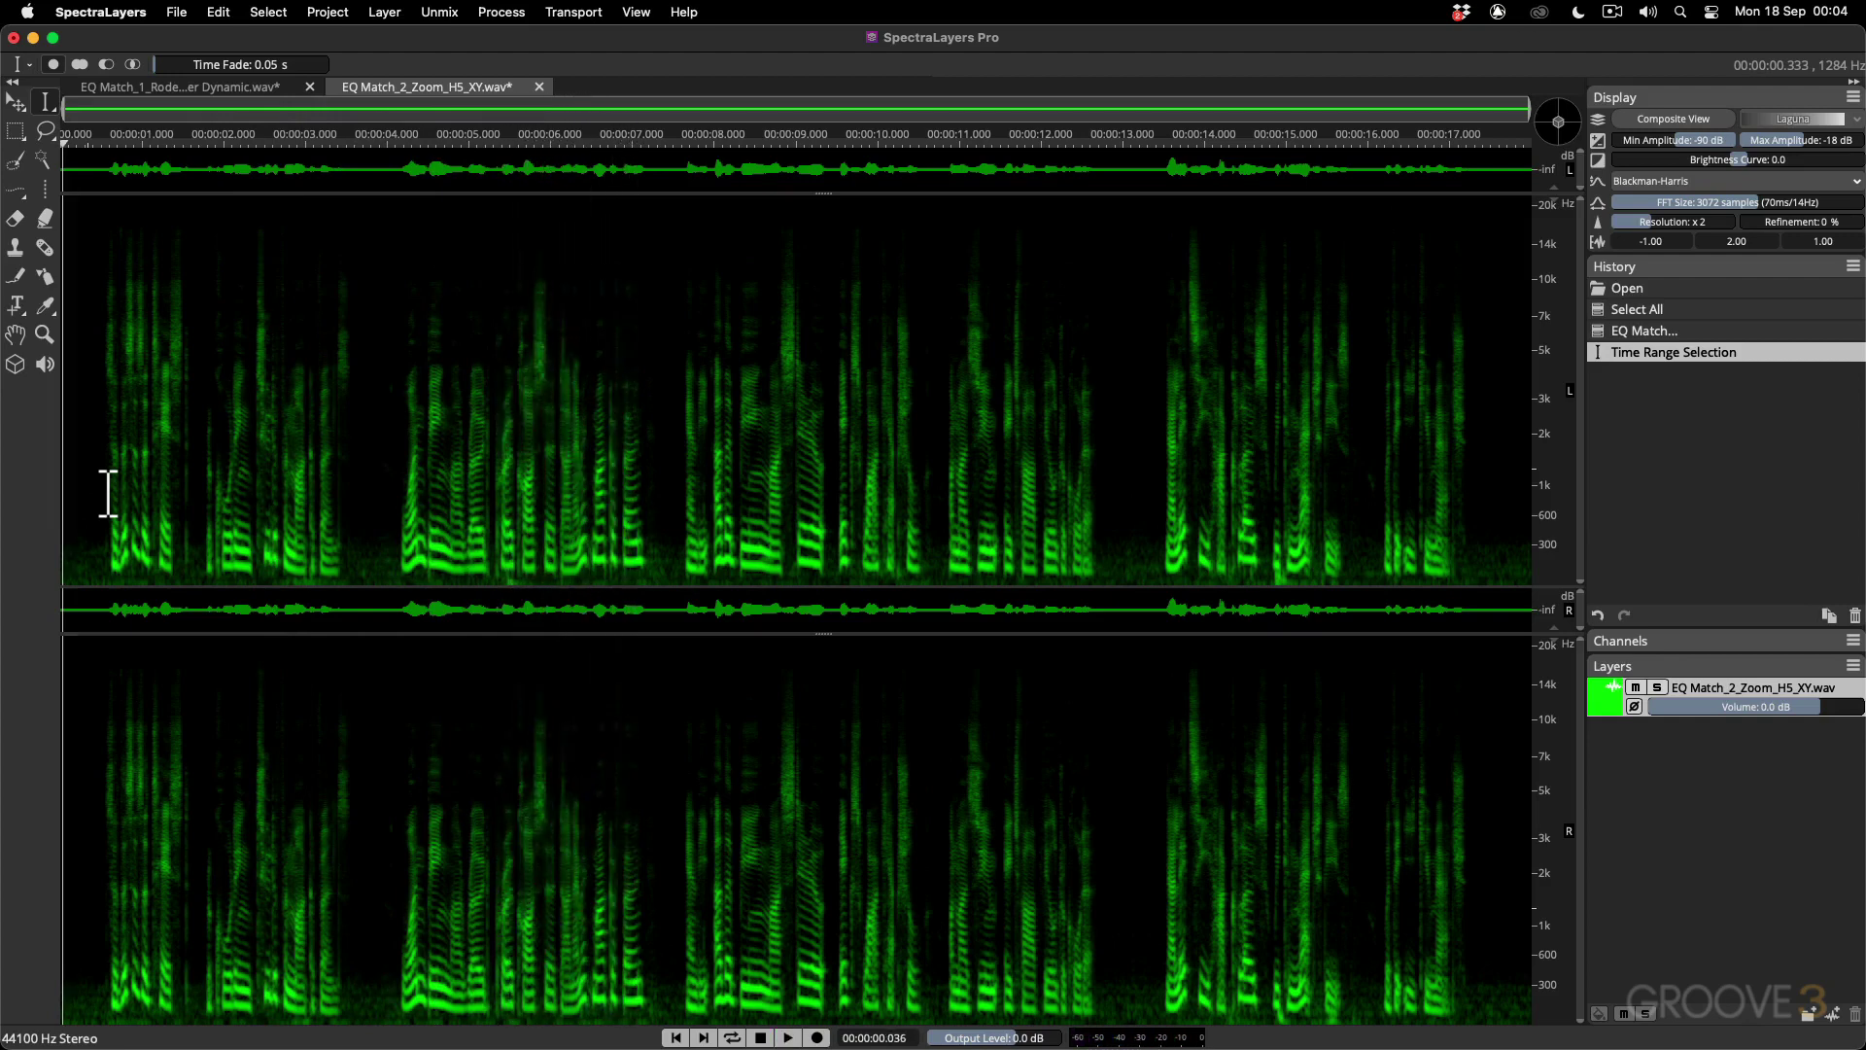
pyautogui.click(1632, 289)
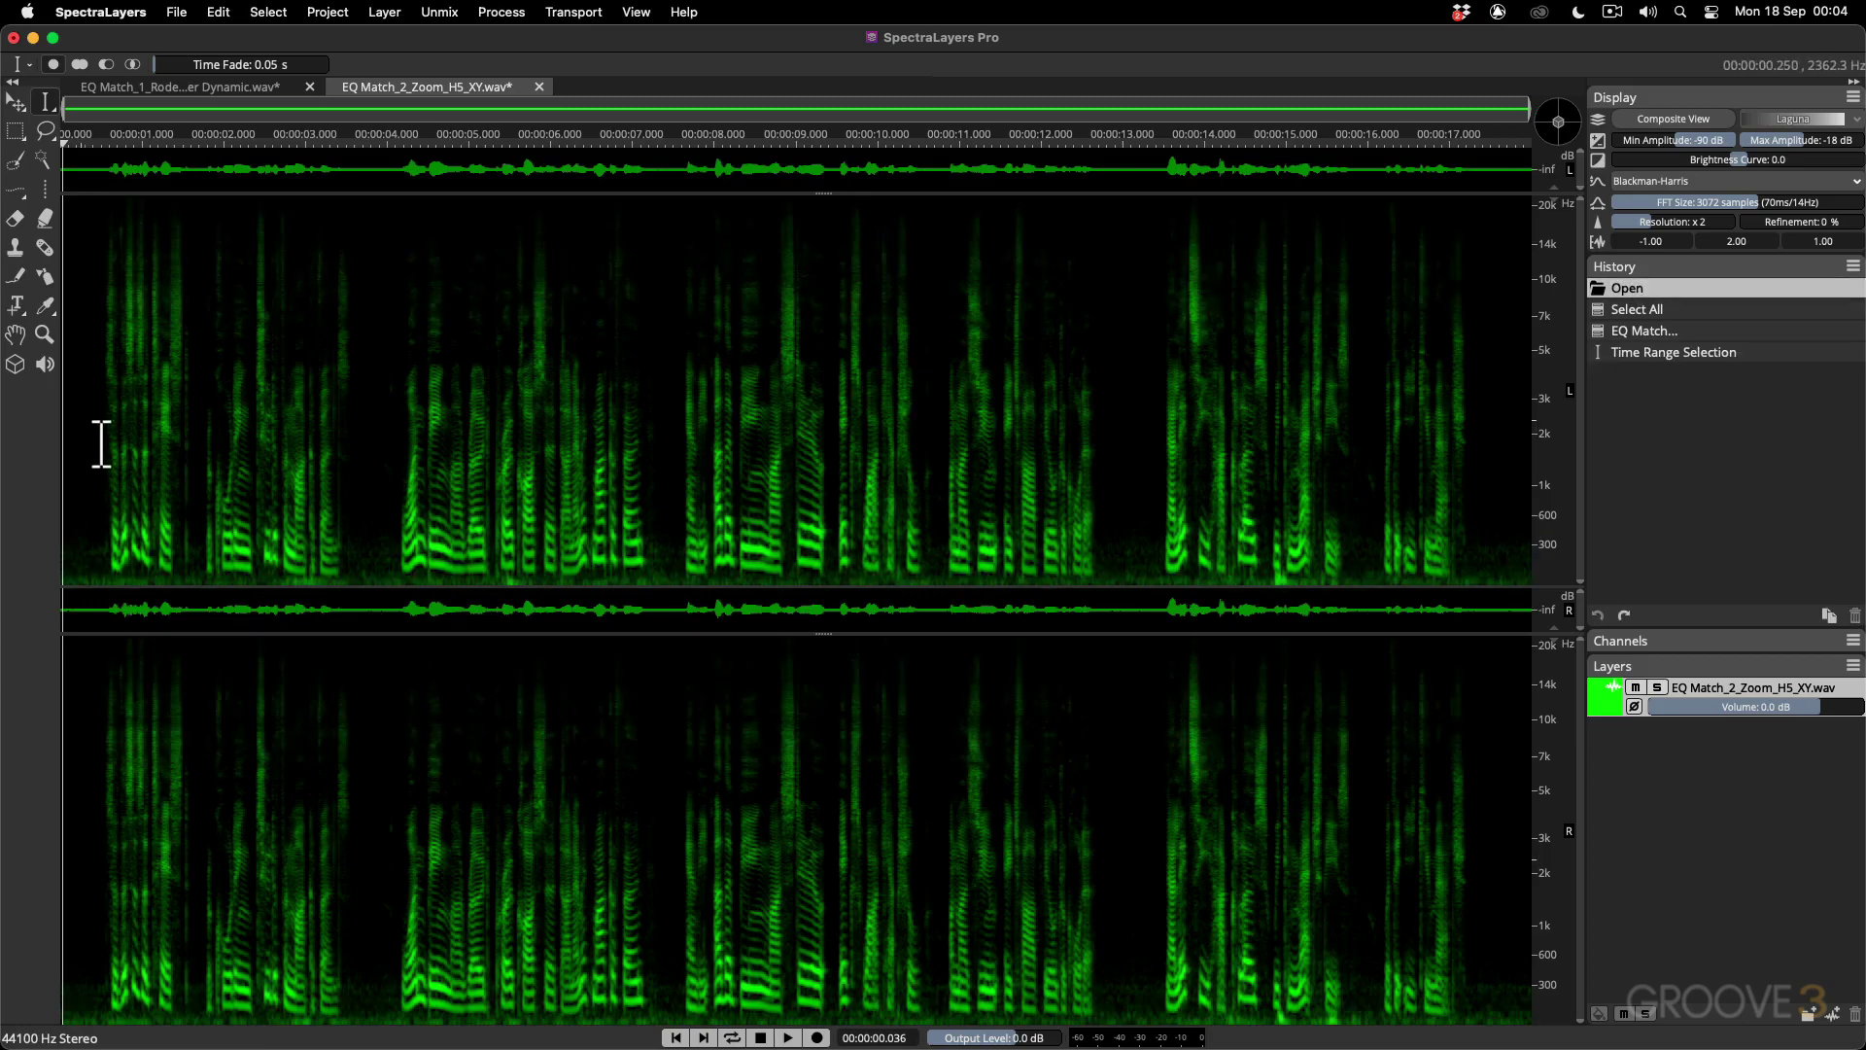
# Audition the unprocessed Zoom recording, then restore its EQ-matched Time Range Selection history state.
pyautogui.press('space')
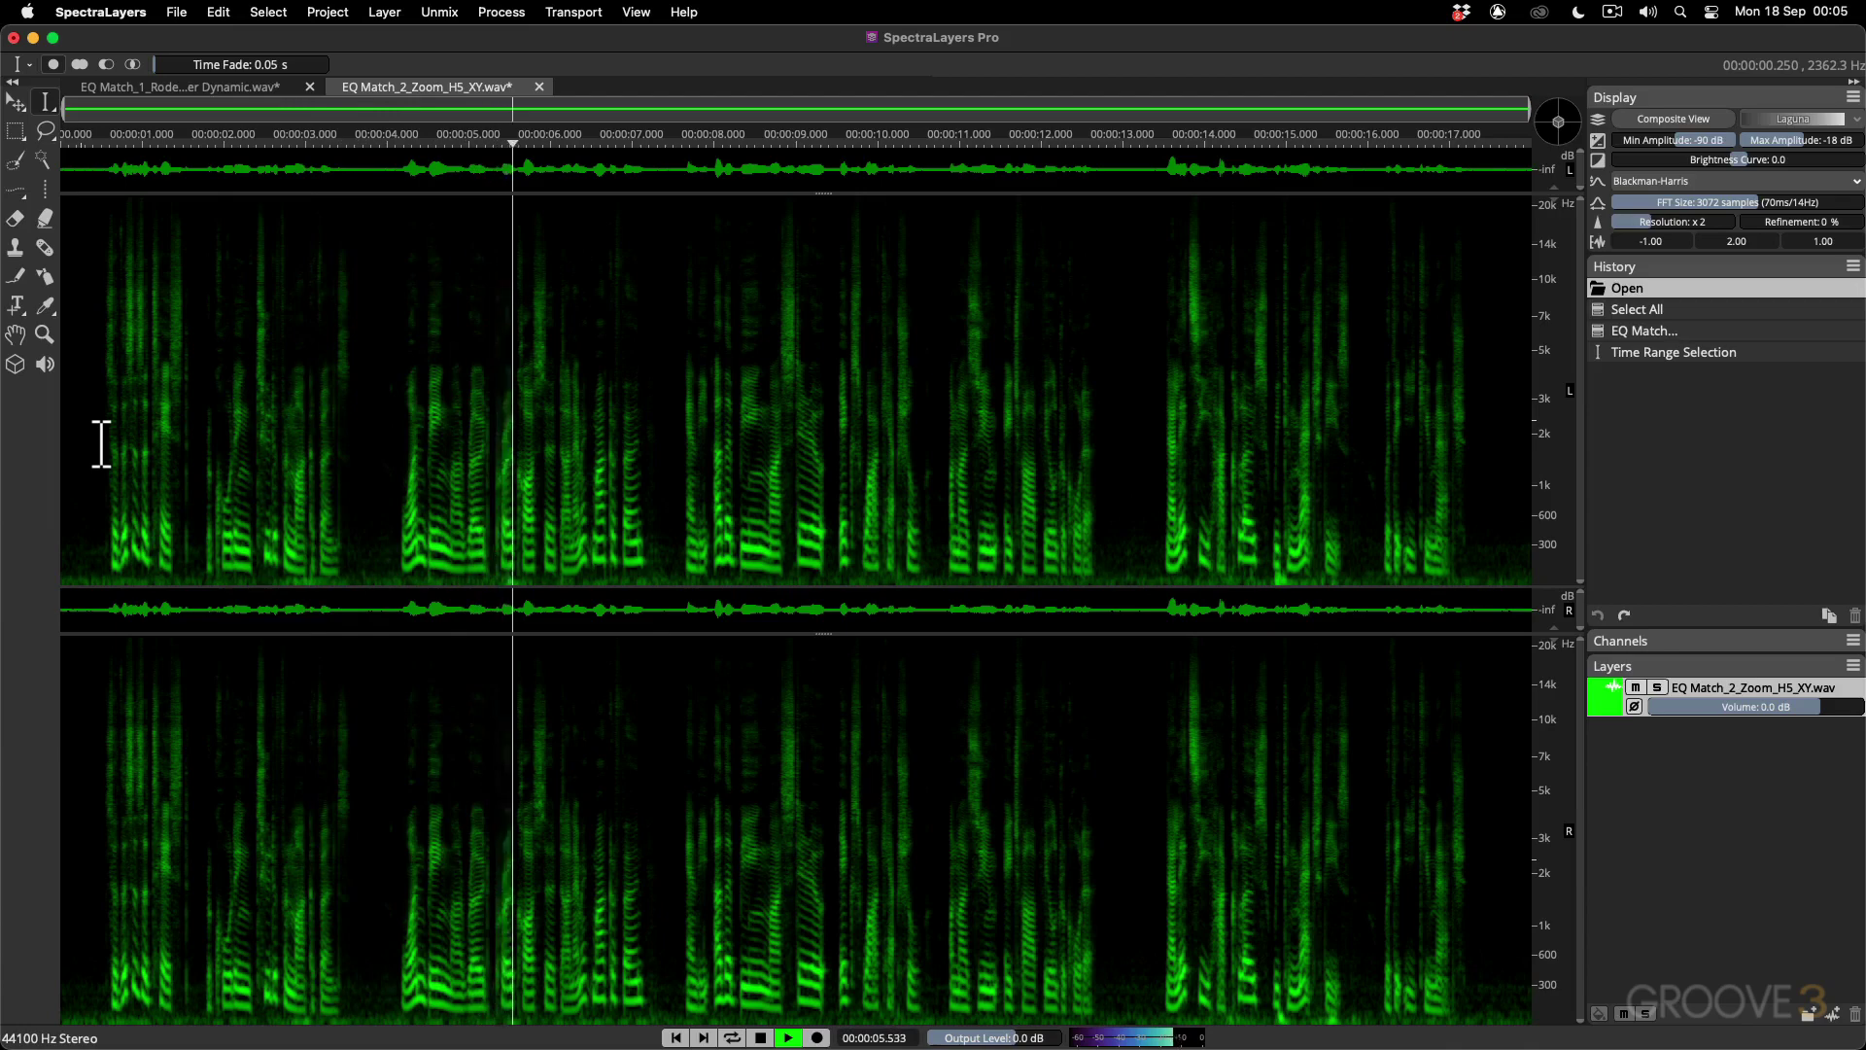
pyautogui.press('space')
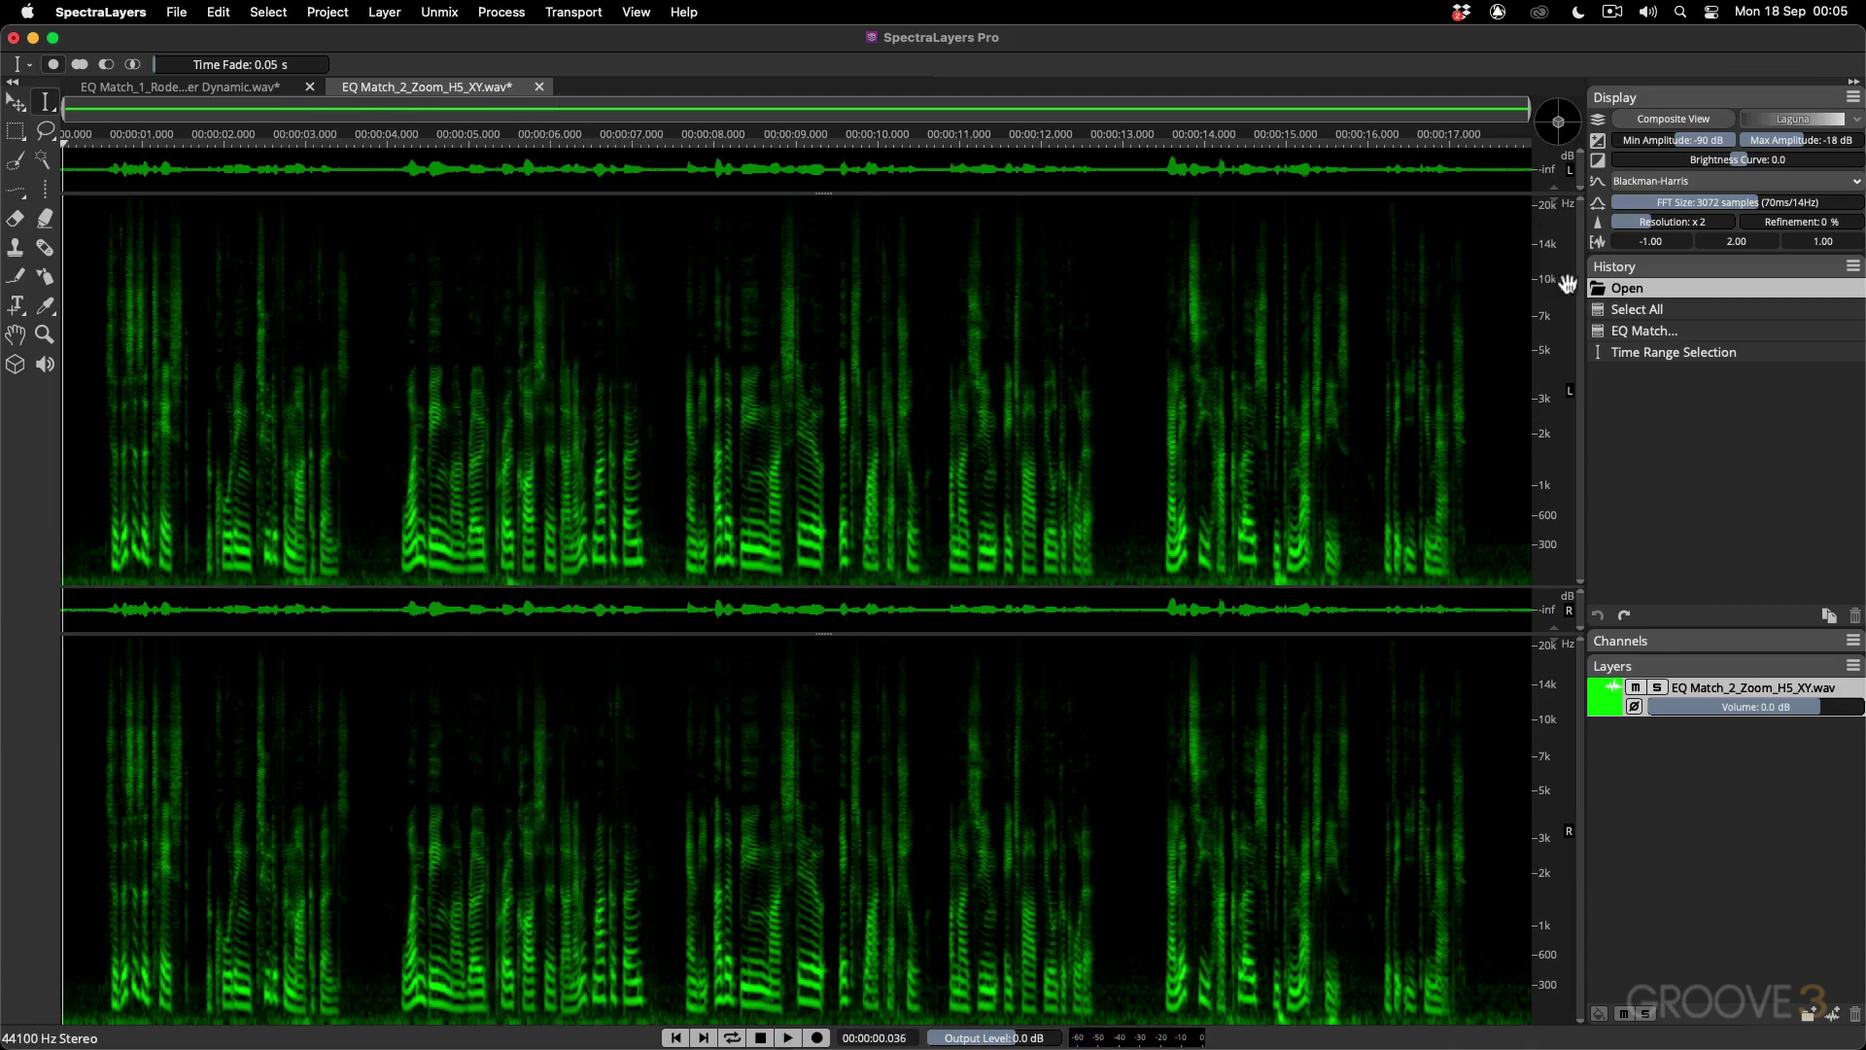
pyautogui.click(1647, 356)
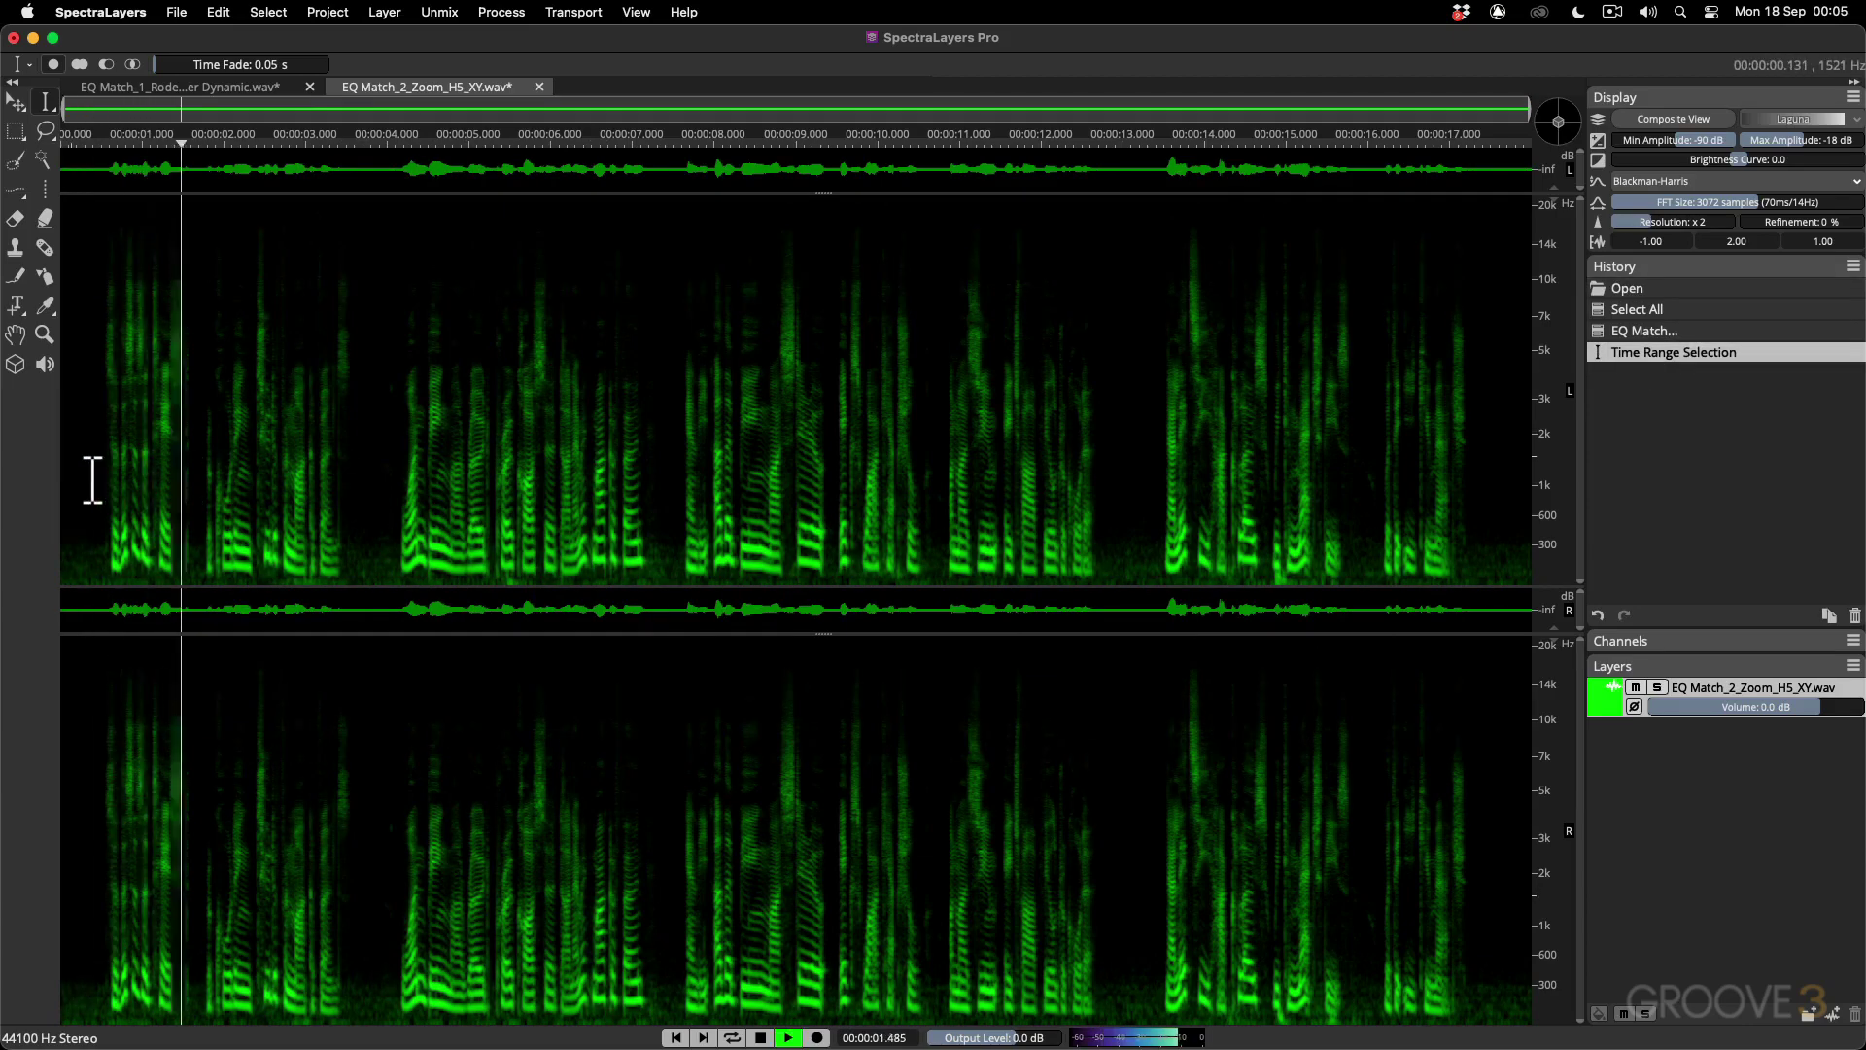
pyautogui.press('space')
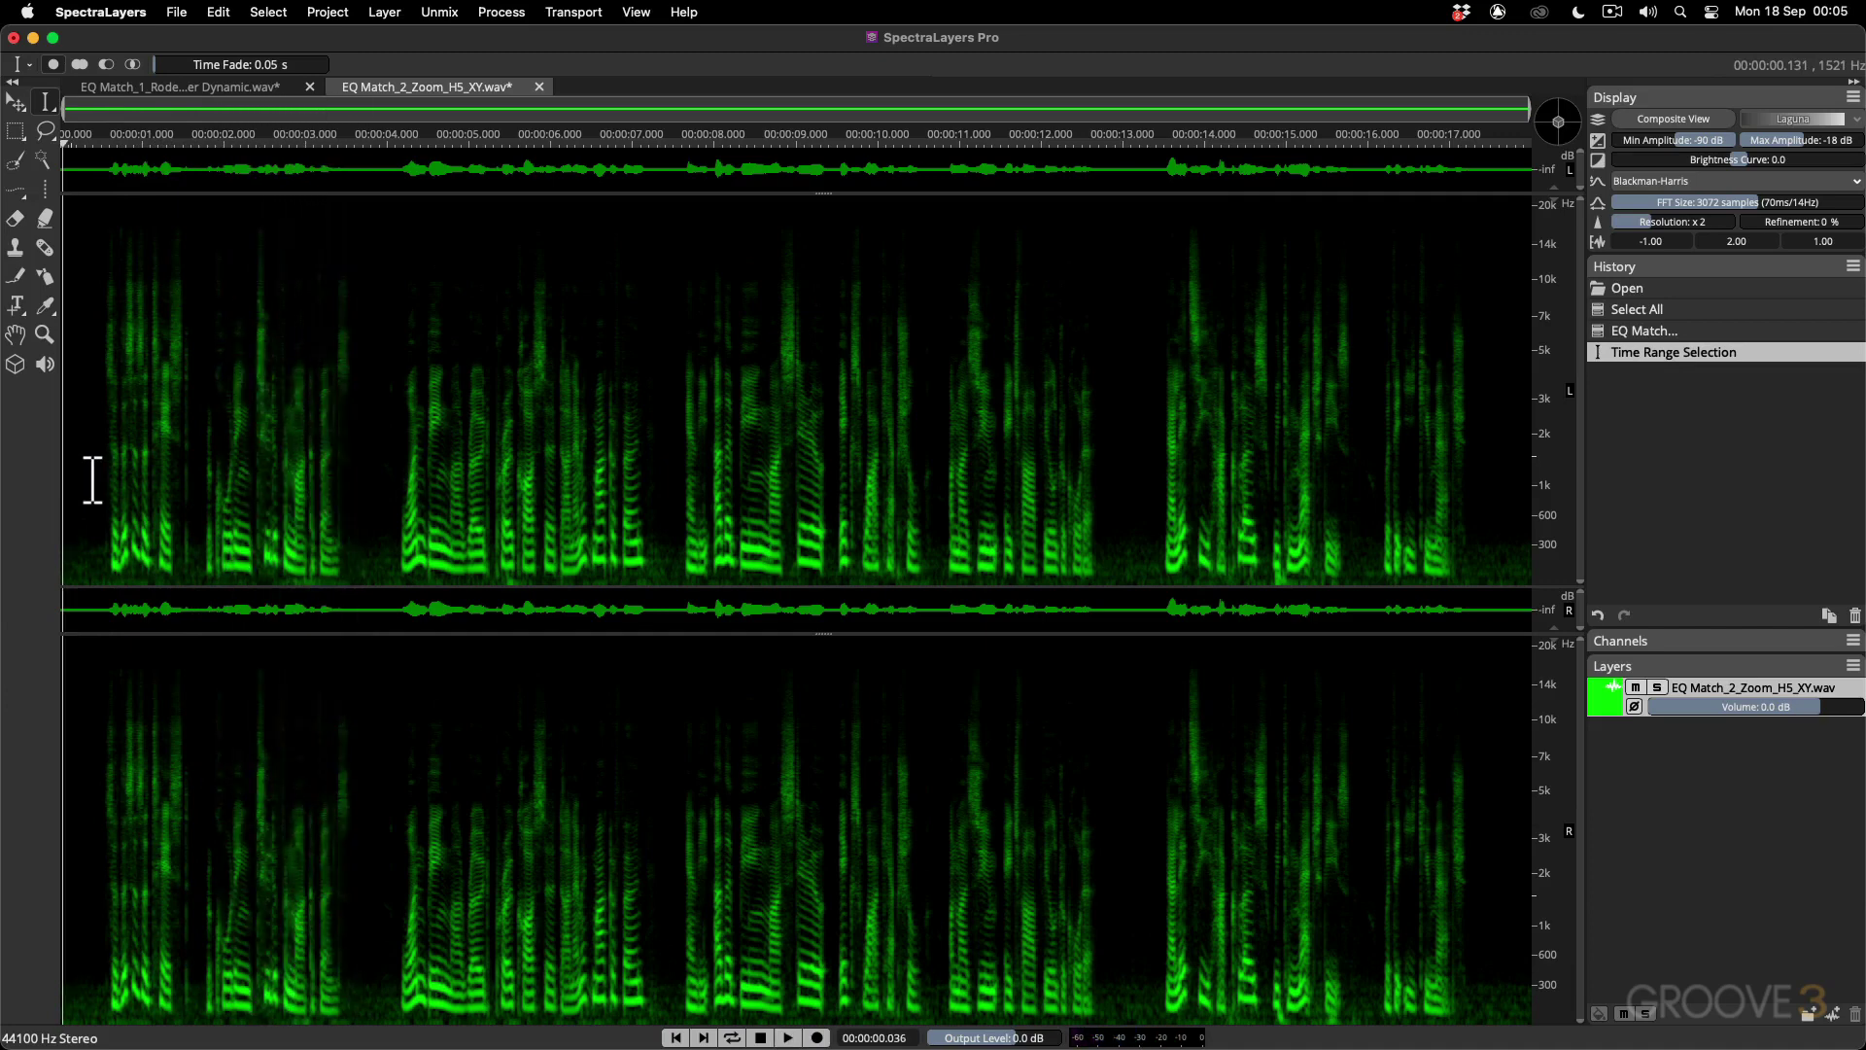
# Play the Rode Procaster recording for comparison.
pyautogui.click(160, 90)
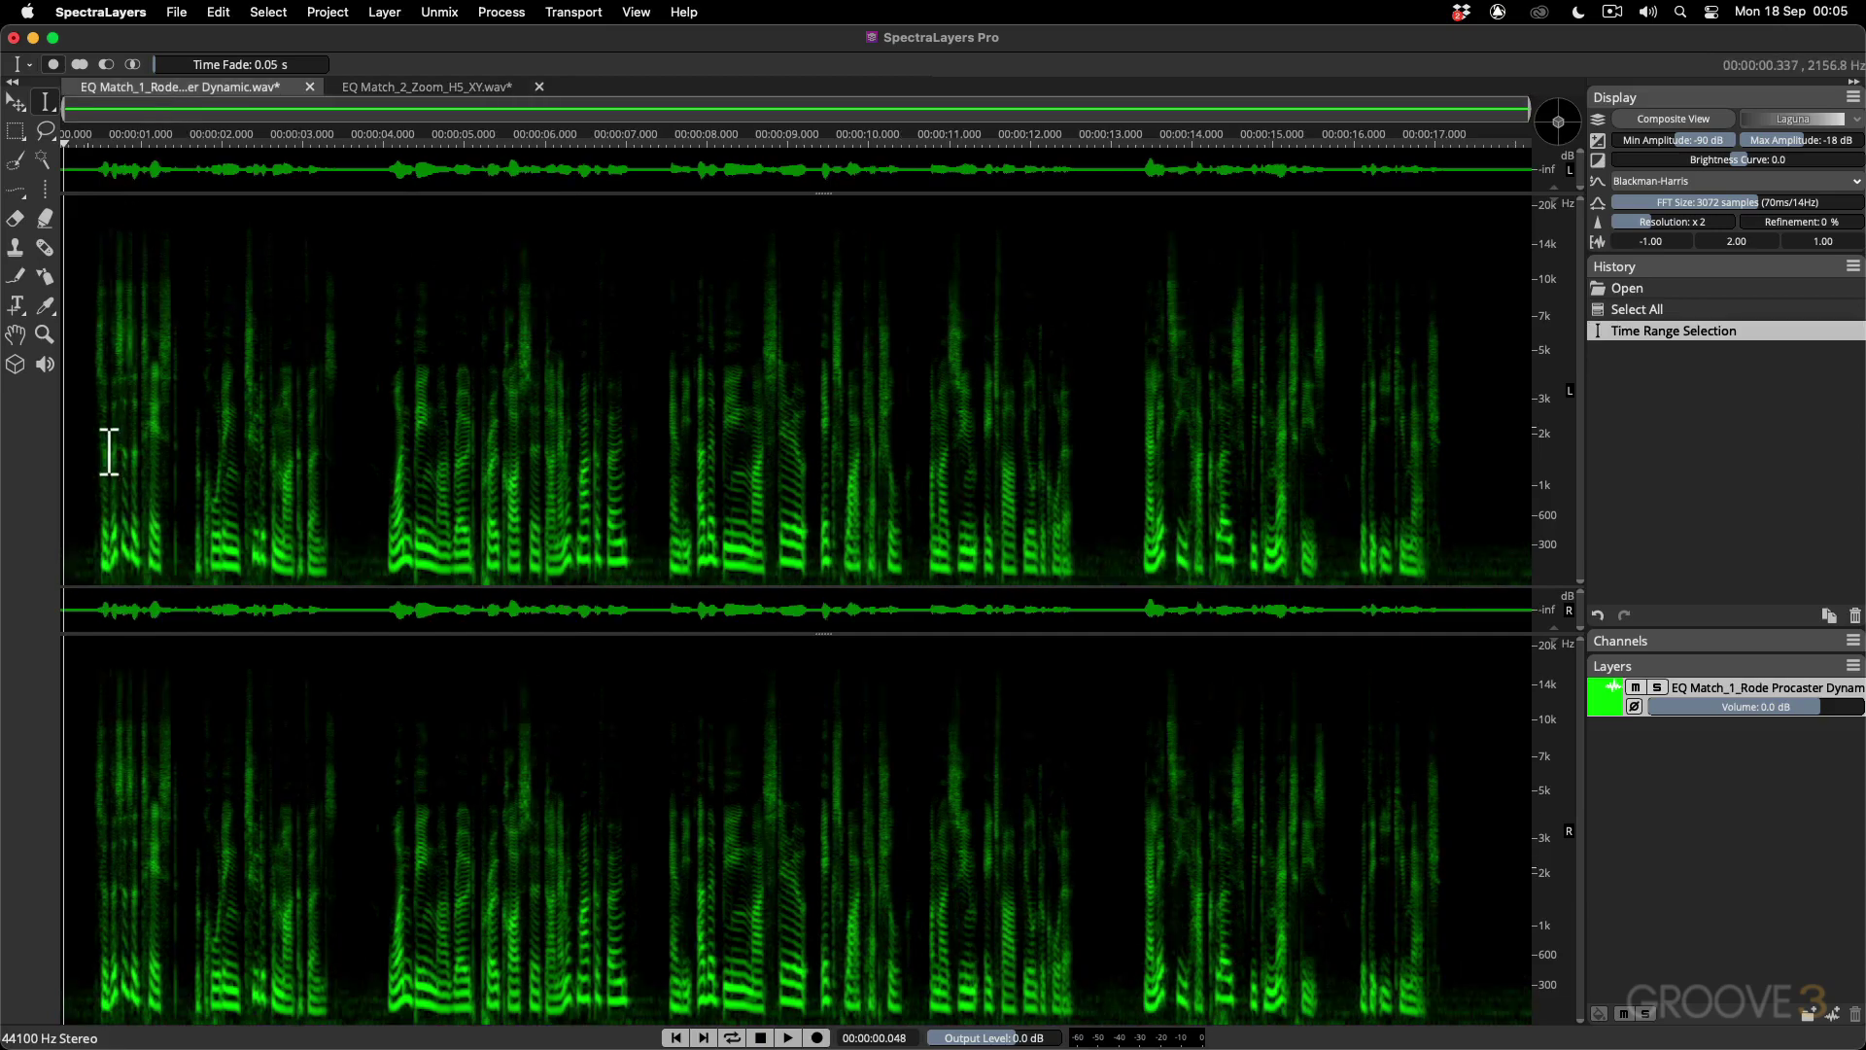
pyautogui.press('space')
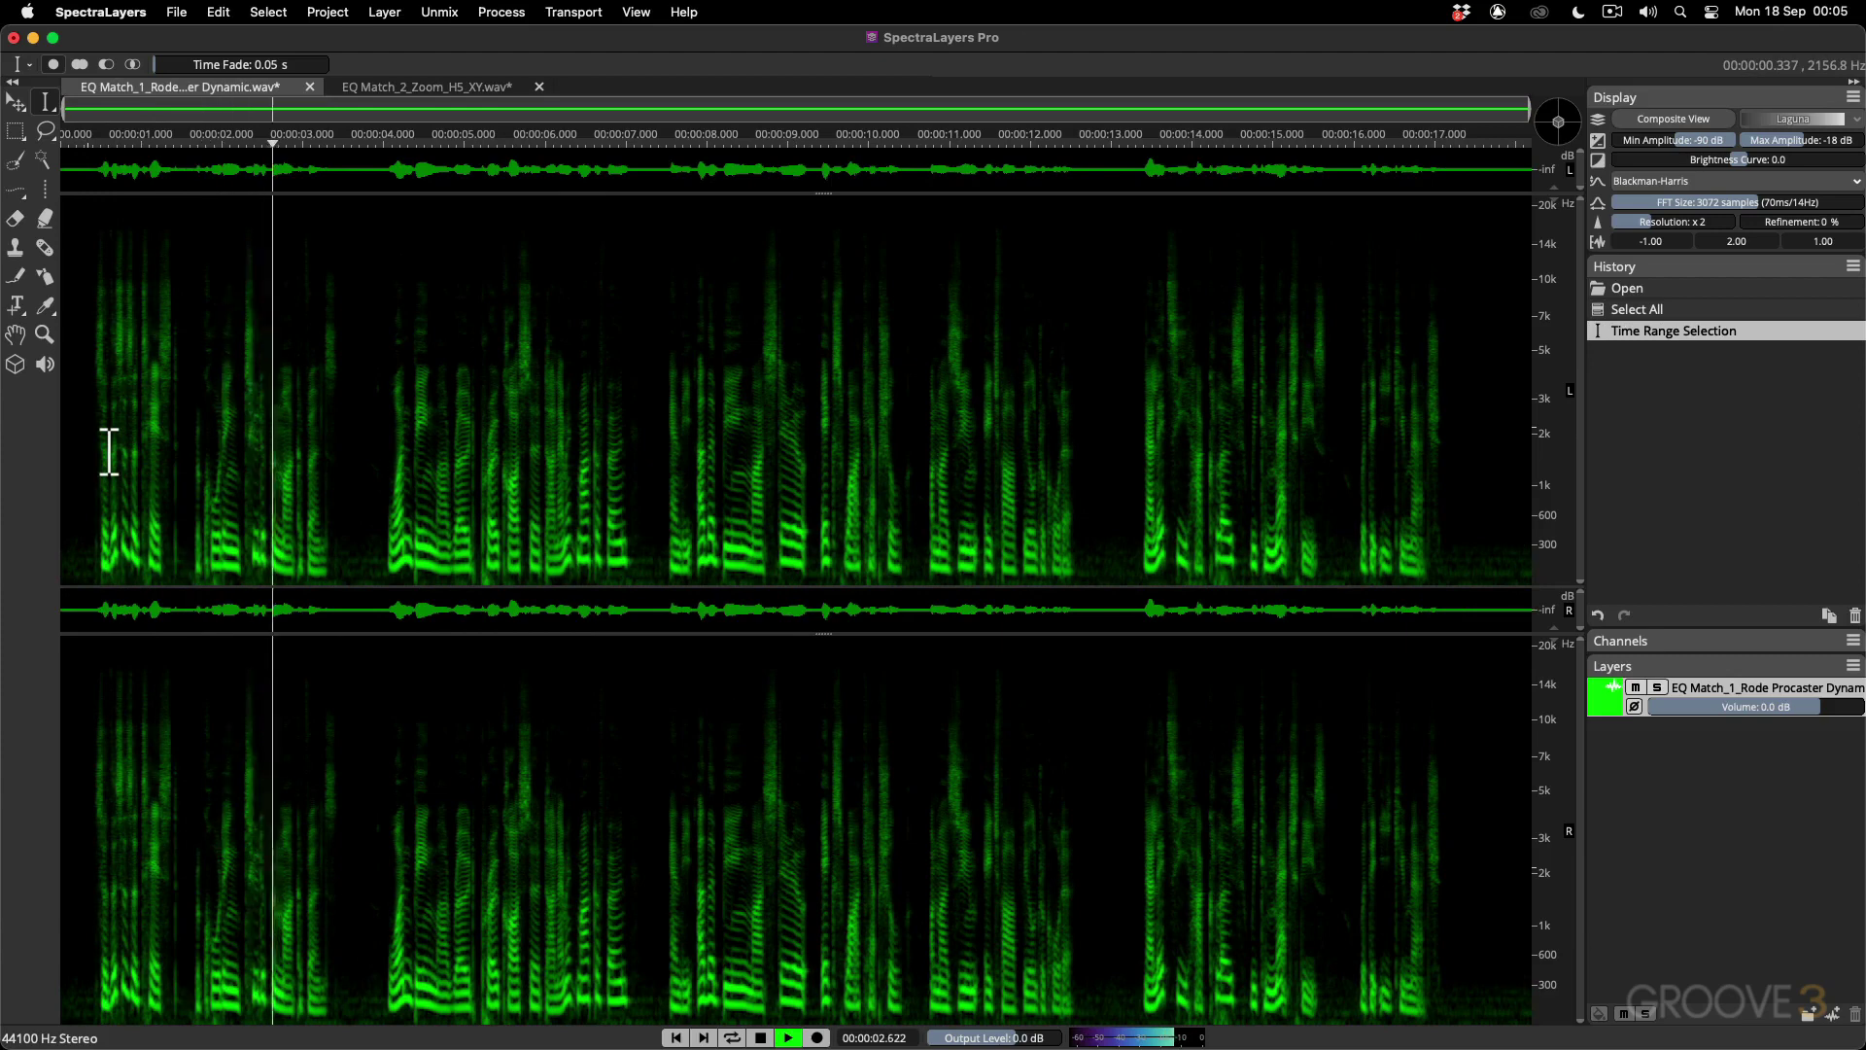
pyautogui.press('space')
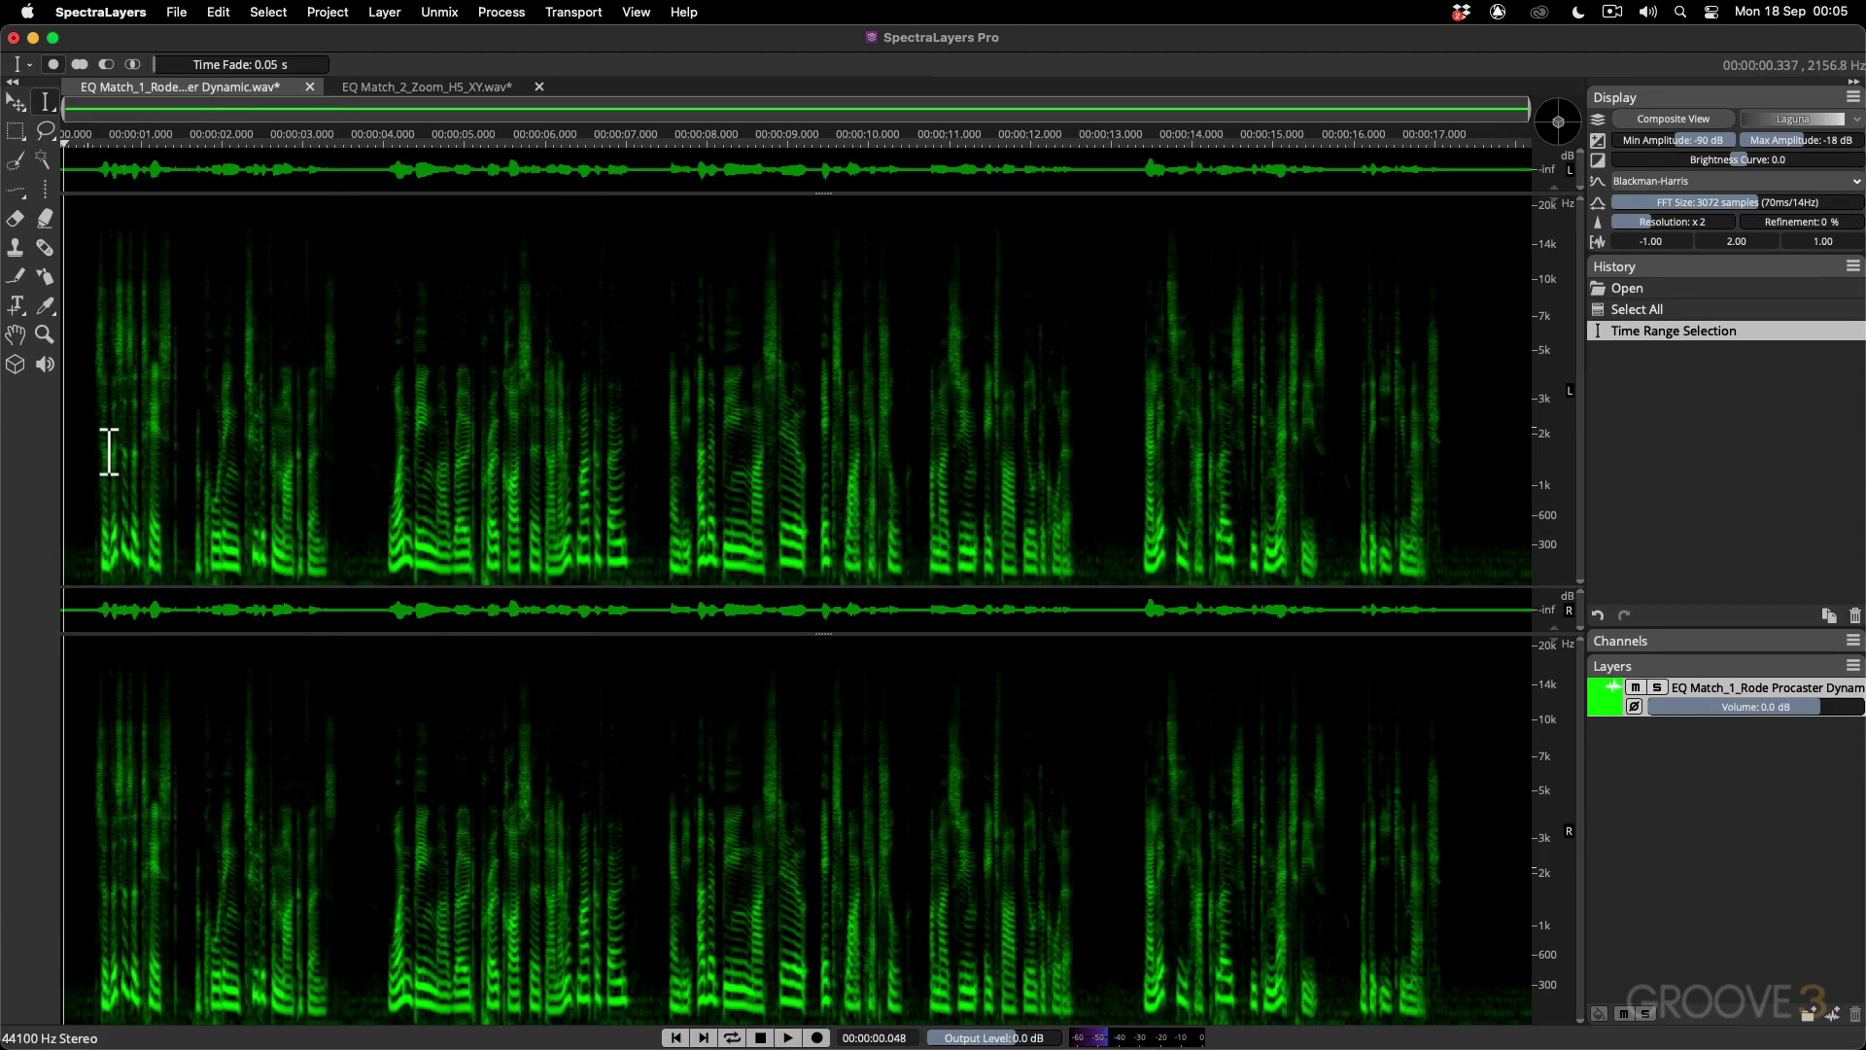